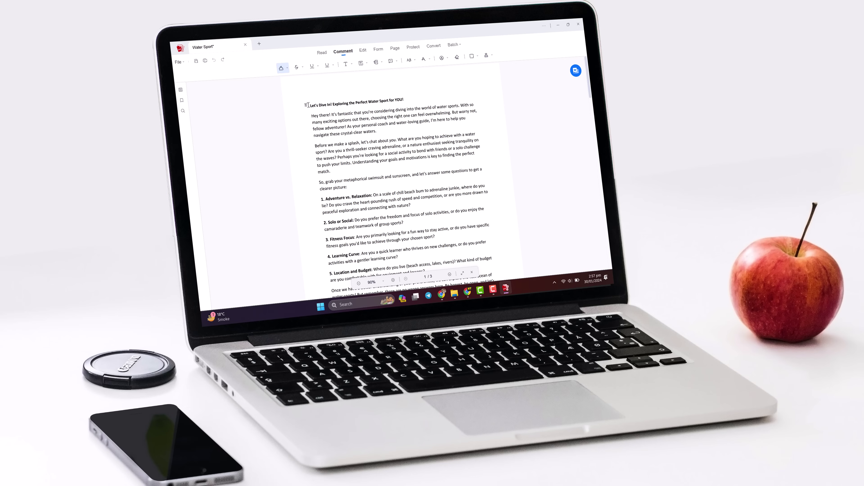
Highlight the article's heading, then strike through a short stretch of text.
{"action": "left_click_drag", "start_coordinate": [310, 105], "coordinate": [411, 100]}
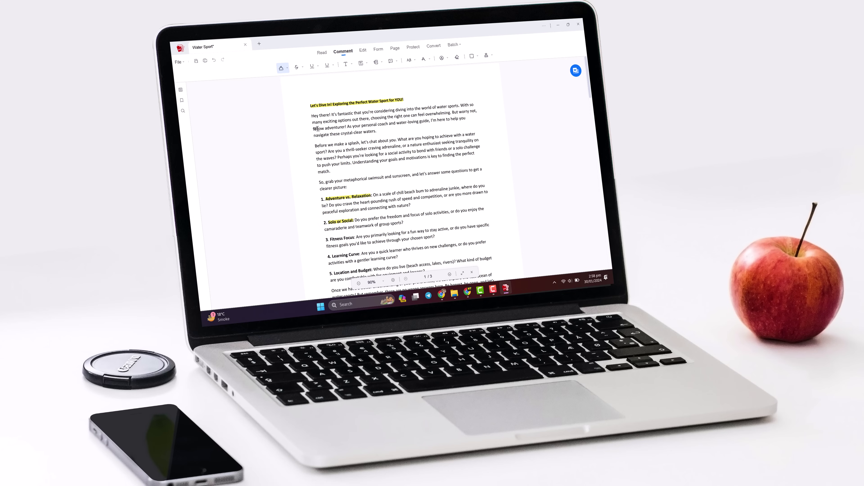
{"action": "left_click", "coordinate": [298, 67]}
{"action": "left_click_drag", "start_coordinate": [358, 145], "coordinate": [361, 143]}
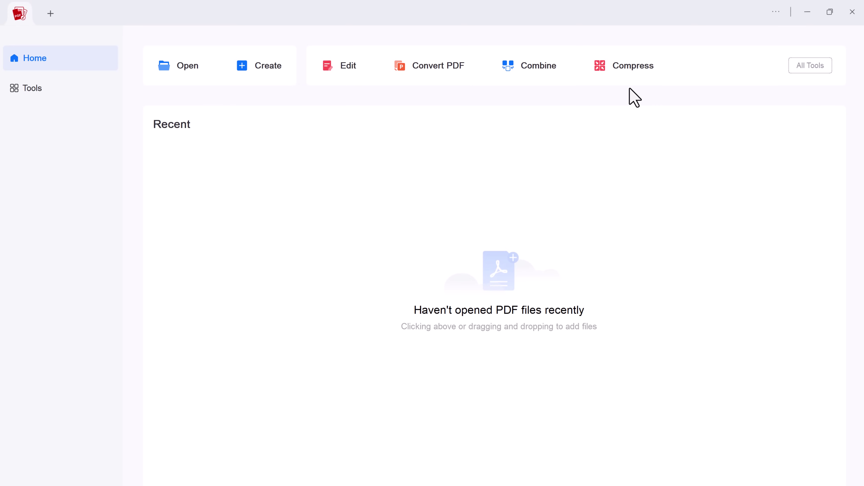
Browse the full Tools list, then open Water Sport from the Documents folder.
{"action": "left_click", "coordinate": [58, 97]}
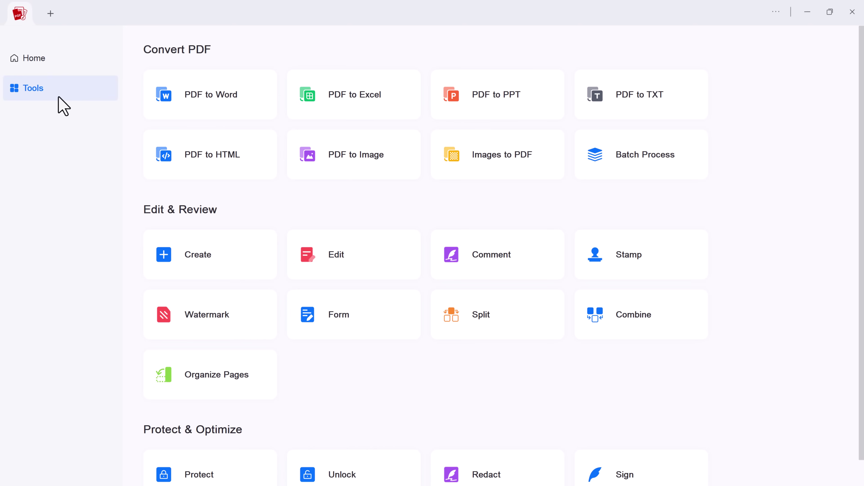
{"action": "scroll", "coordinate": [524, 334], "scroll_direction": "down", "scroll_amount": 1}
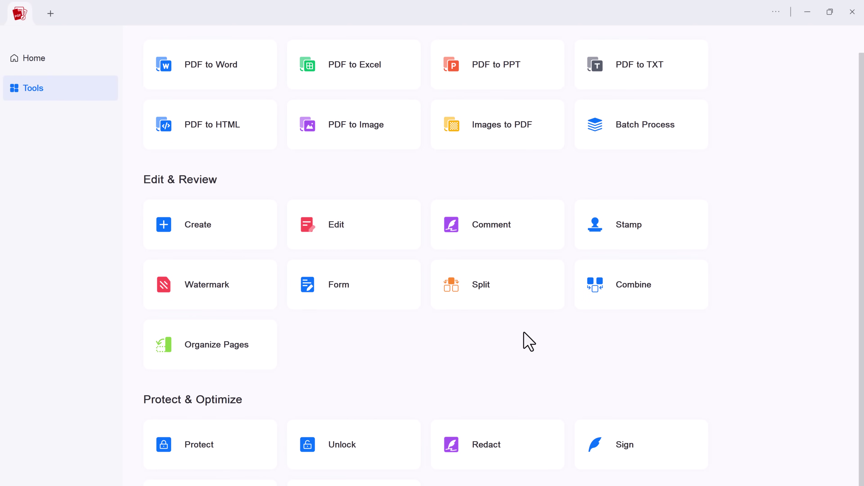
{"action": "scroll", "coordinate": [526, 341], "scroll_direction": "down", "scroll_amount": 1}
{"action": "scroll", "coordinate": [524, 340], "scroll_direction": "up", "scroll_amount": 3}
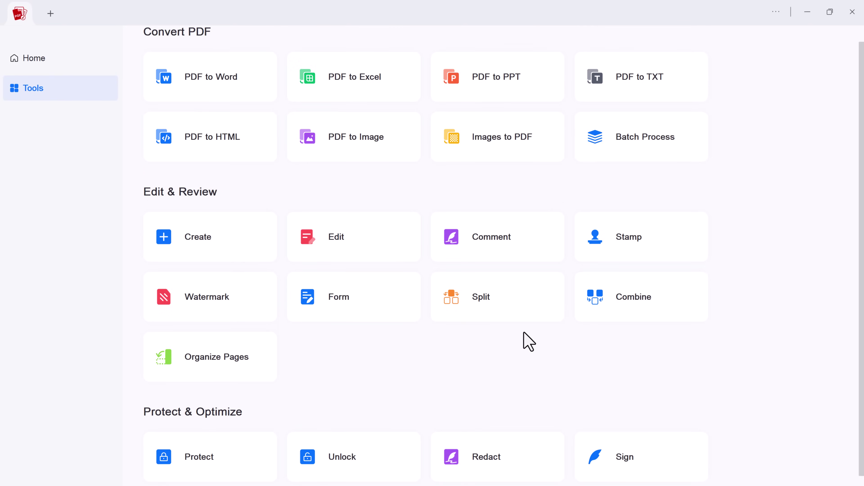
{"action": "left_click", "coordinate": [83, 61]}
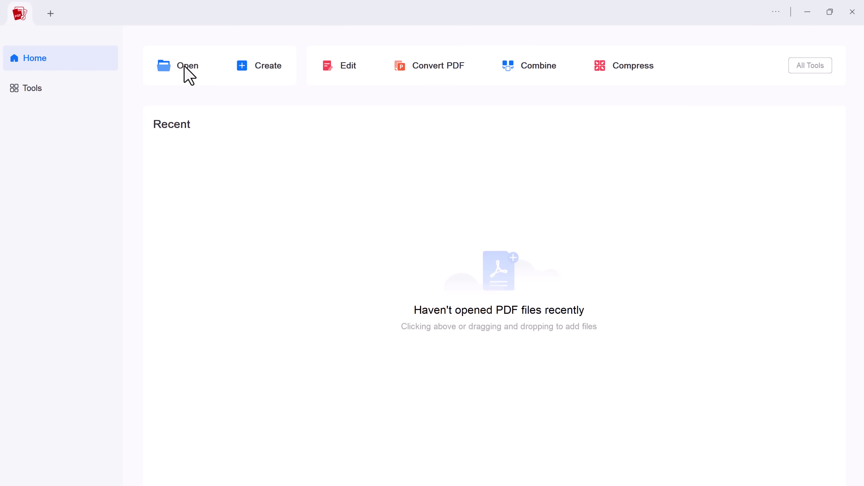
{"action": "left_click", "coordinate": [188, 76]}
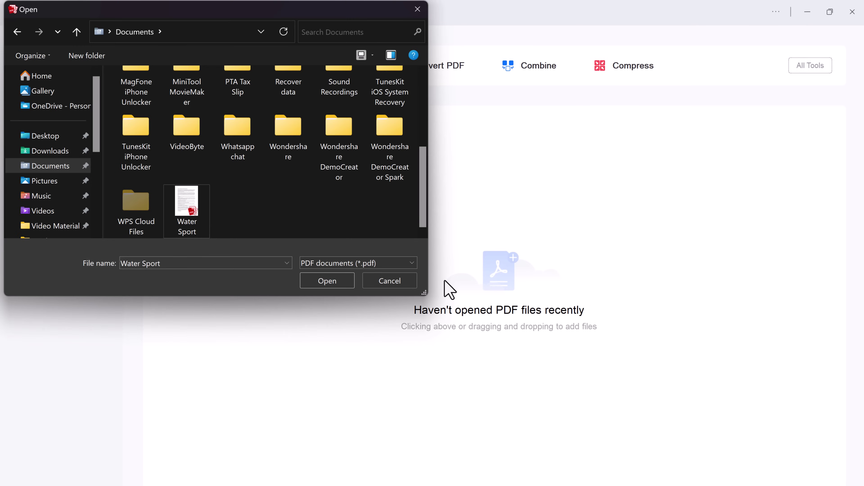
{"action": "left_click", "coordinate": [345, 274]}
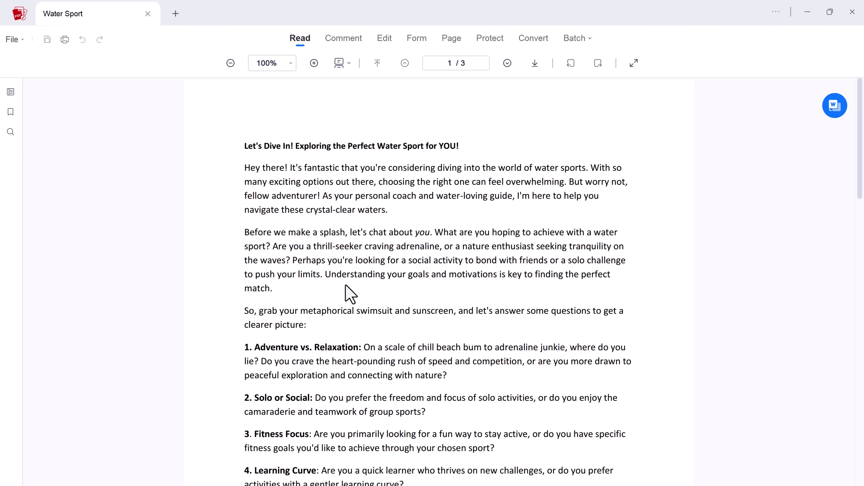
Zoom in slightly and switch the page layout to Single Page, then Two Page.
{"action": "scroll", "coordinate": [554, 172], "scroll_direction": "down", "scroll_amount": 12}
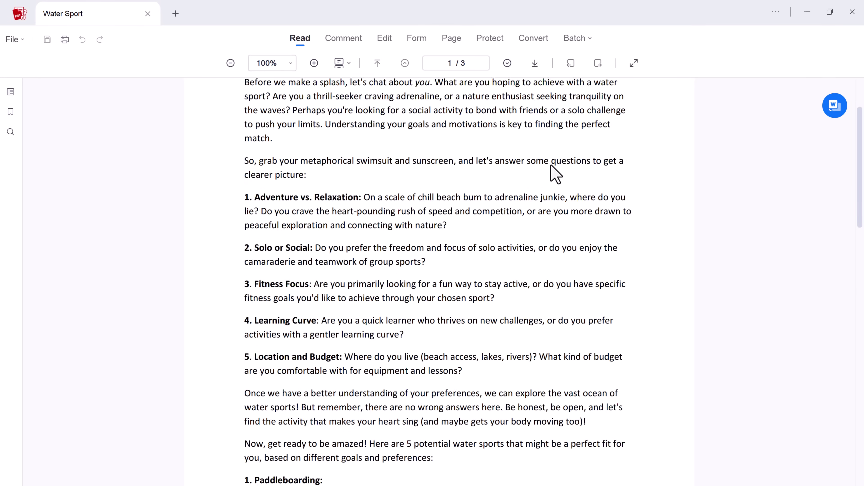
{"action": "scroll", "coordinate": [553, 172], "scroll_direction": "down", "scroll_amount": 10}
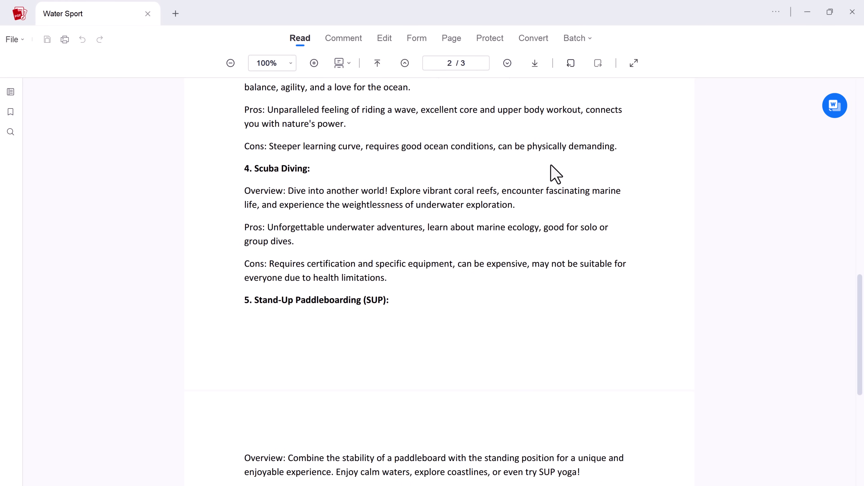
{"action": "scroll", "coordinate": [554, 172], "scroll_direction": "down", "scroll_amount": 10}
{"action": "scroll", "coordinate": [554, 172], "scroll_direction": "up", "scroll_amount": 20}
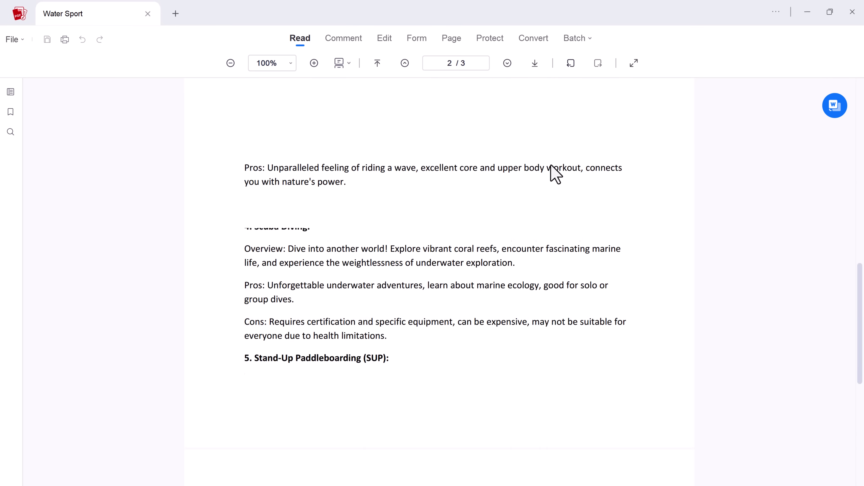
{"action": "scroll", "coordinate": [555, 173], "scroll_direction": "up", "scroll_amount": 8}
{"action": "left_click", "coordinate": [314, 63]}
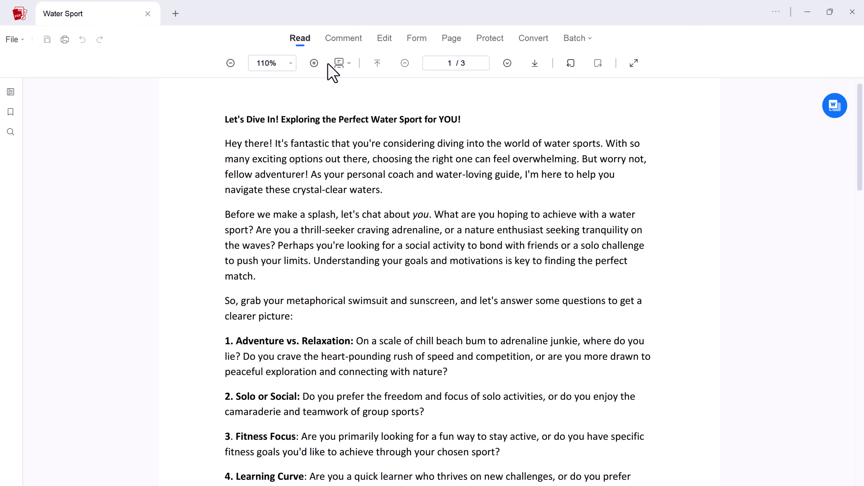
{"action": "left_click", "coordinate": [349, 62]}
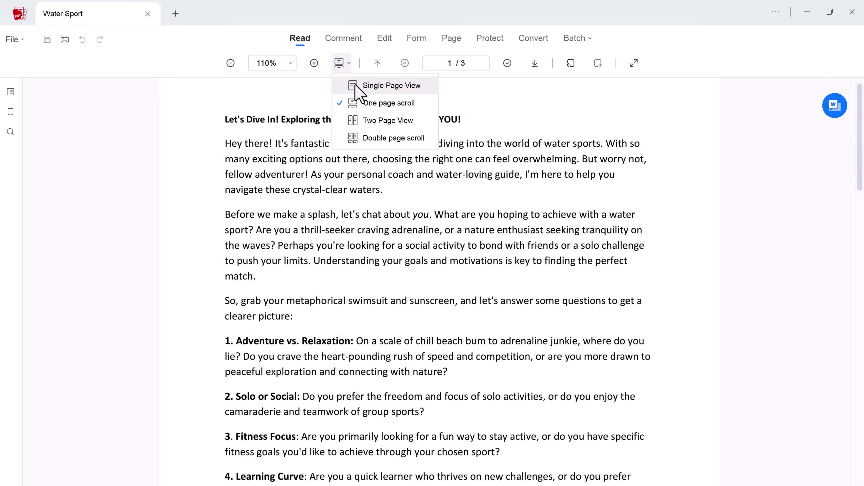
{"action": "left_click", "coordinate": [355, 87]}
{"action": "left_click", "coordinate": [342, 63]}
{"action": "left_click", "coordinate": [356, 120]}
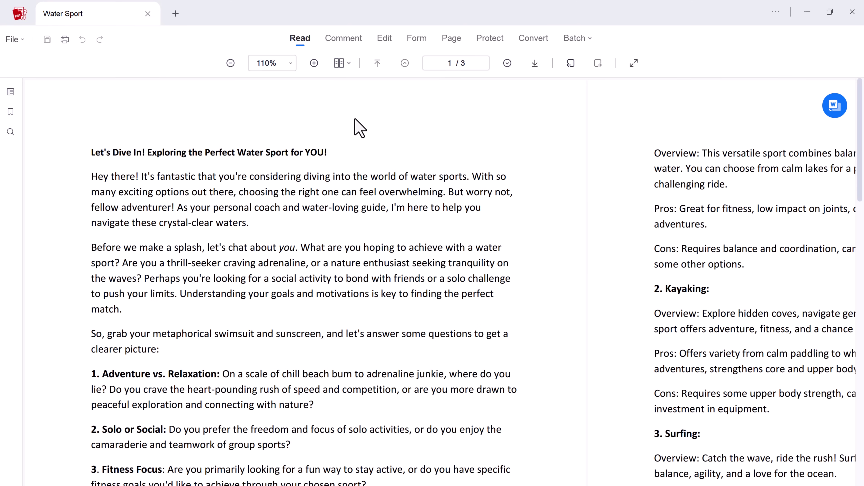
Set zoom to 90%, try Double Page scrolling, then return to Single Page layout.
{"action": "scroll", "coordinate": [353, 120], "scroll_direction": "down", "scroll_amount": 1}
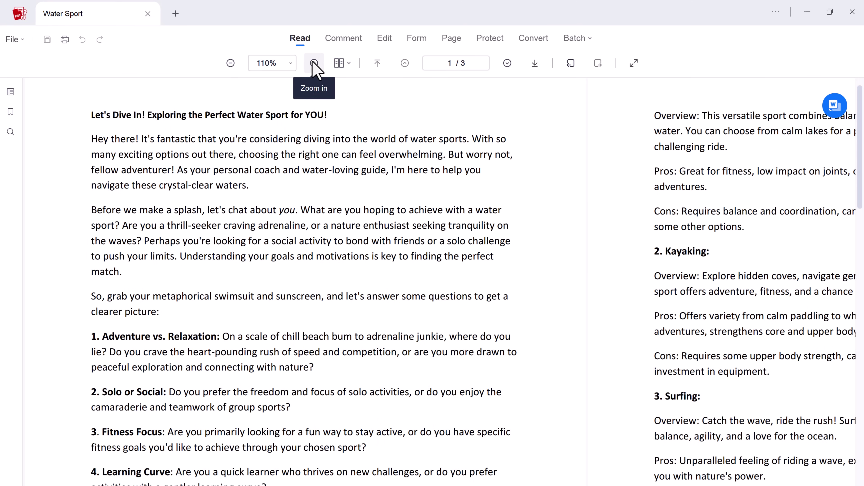
{"action": "left_click", "coordinate": [230, 63]}
{"action": "left_click", "coordinate": [231, 63]}
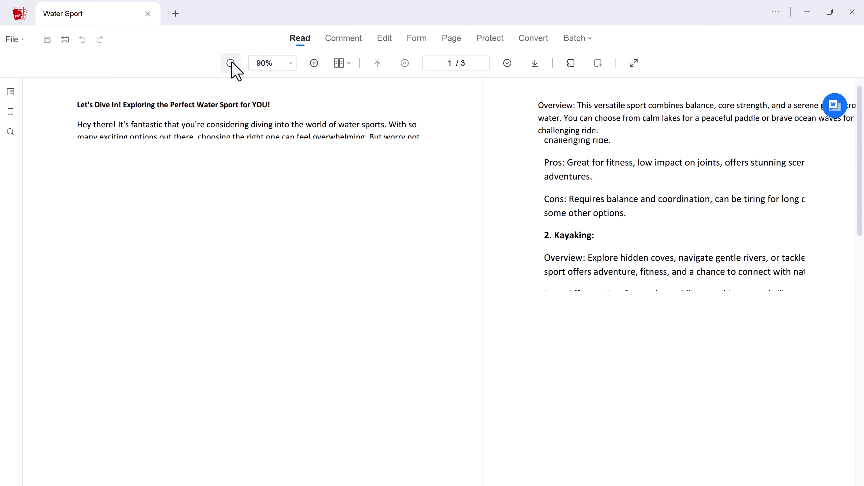
{"action": "left_click", "coordinate": [342, 63]}
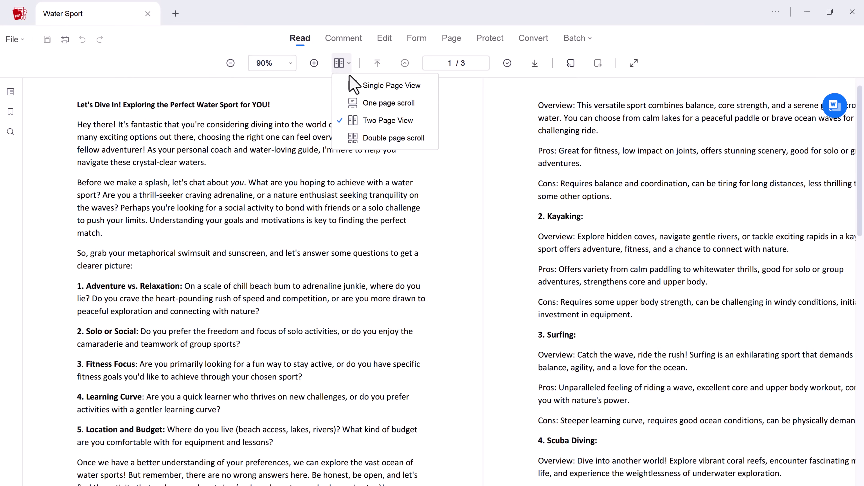
{"action": "left_click", "coordinate": [369, 138]}
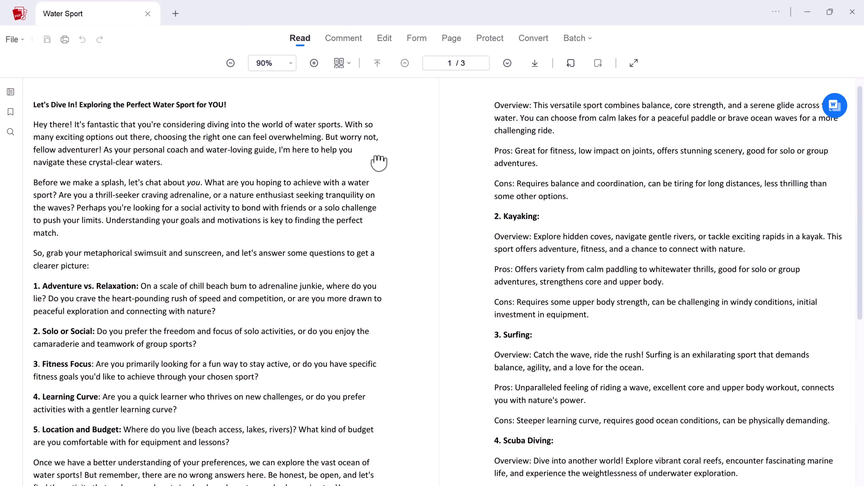
{"action": "scroll", "coordinate": [376, 160], "scroll_direction": "down", "scroll_amount": 3}
{"action": "scroll", "coordinate": [376, 158], "scroll_direction": "up", "scroll_amount": 2}
{"action": "scroll", "coordinate": [376, 158], "scroll_direction": "up", "scroll_amount": 2}
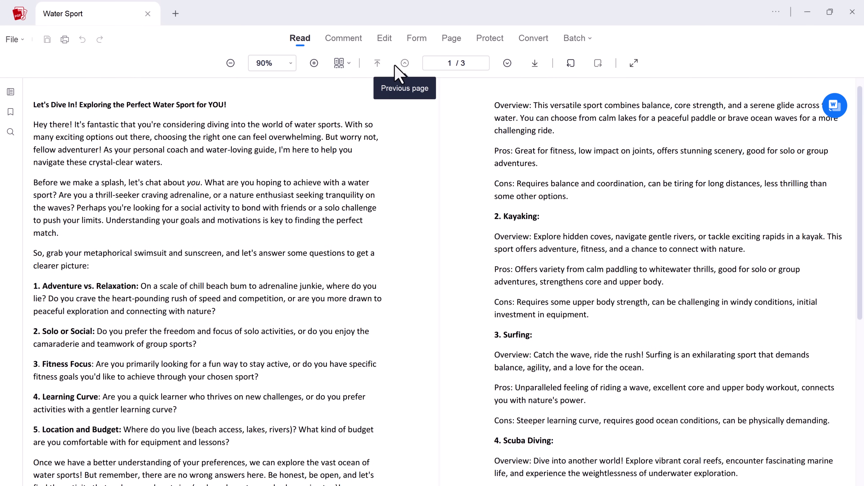
{"action": "left_click", "coordinate": [349, 63]}
{"action": "left_click", "coordinate": [365, 85]}
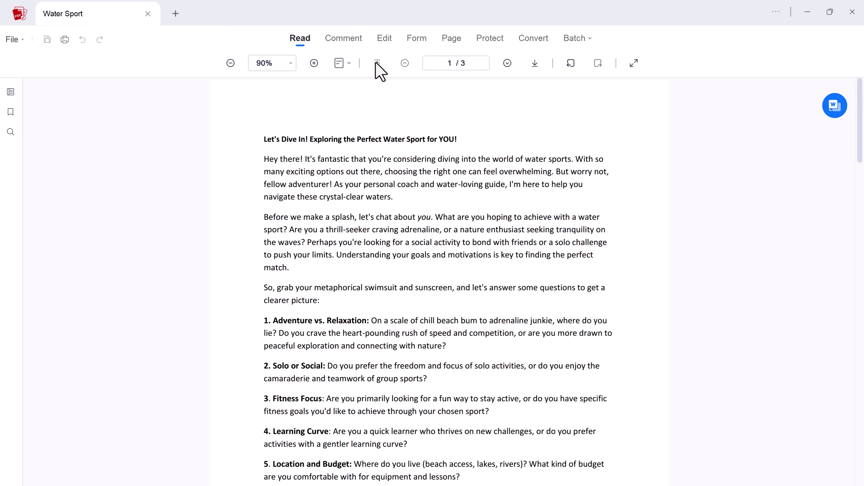
Highlight the heading and the Adventure vs. Relaxation and Solo or Social headings in yellow.
{"action": "left_click", "coordinate": [351, 38]}
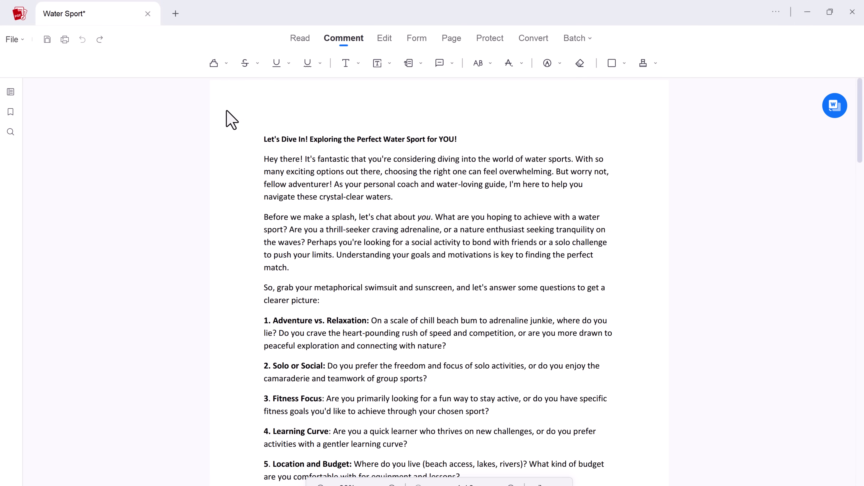
{"action": "left_click", "coordinate": [226, 63]}
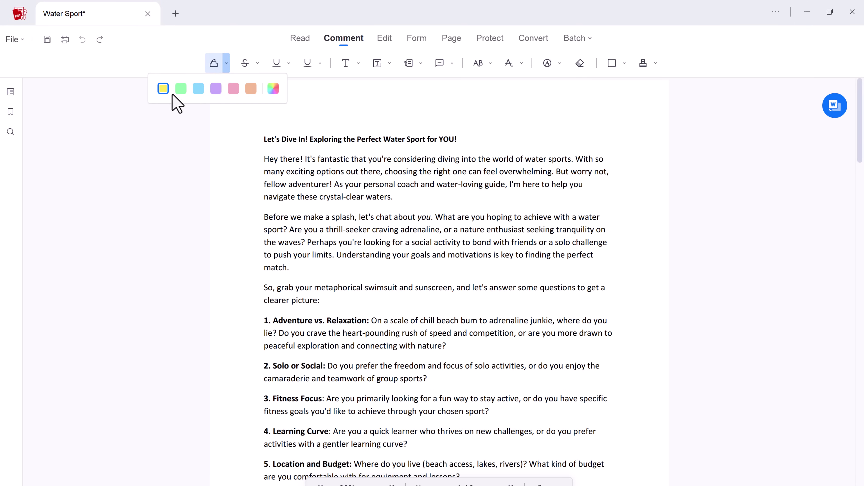
{"action": "left_click", "coordinate": [260, 137]}
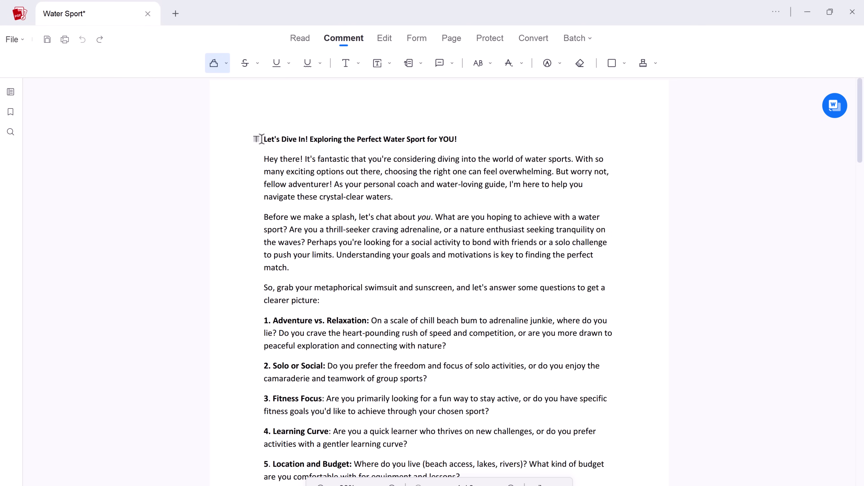
{"action": "left_click_drag", "start_coordinate": [261, 139], "coordinate": [457, 139]}
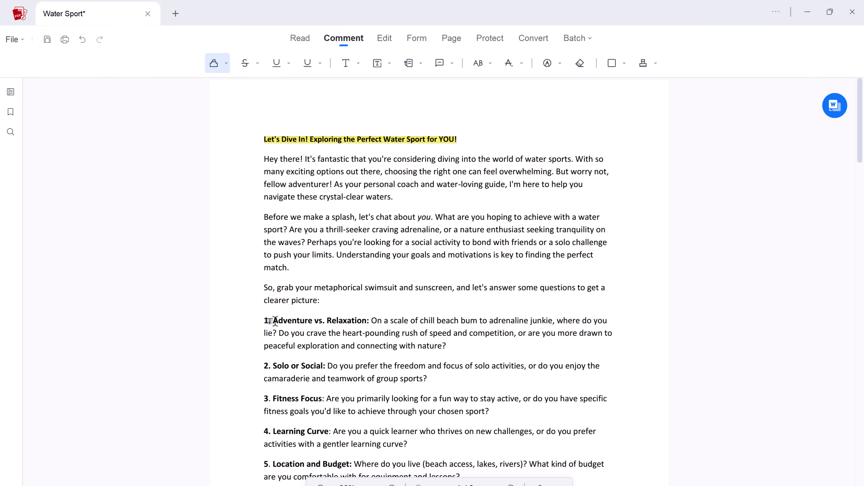
{"action": "left_click_drag", "start_coordinate": [325, 320], "coordinate": [367, 320]}
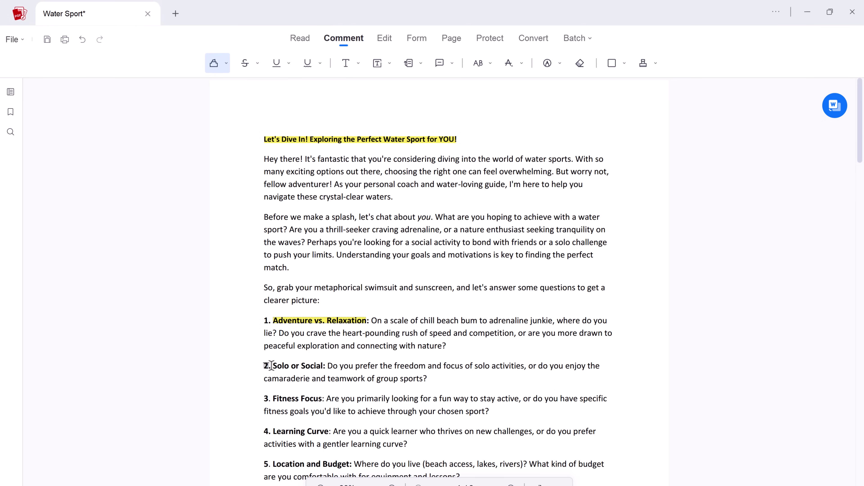
{"action": "left_click_drag", "start_coordinate": [272, 366], "coordinate": [325, 366]}
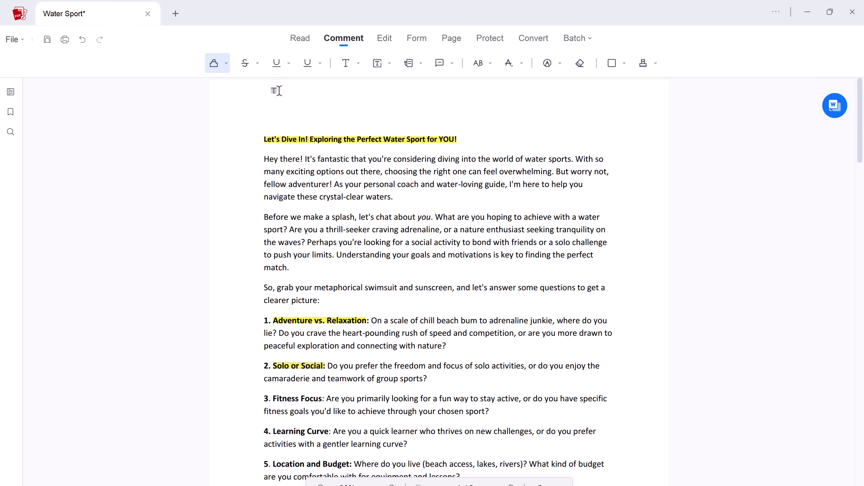
Strike through "Before we make a splash" and underline the "So, grab" paragraph.
{"action": "left_click", "coordinate": [248, 64]}
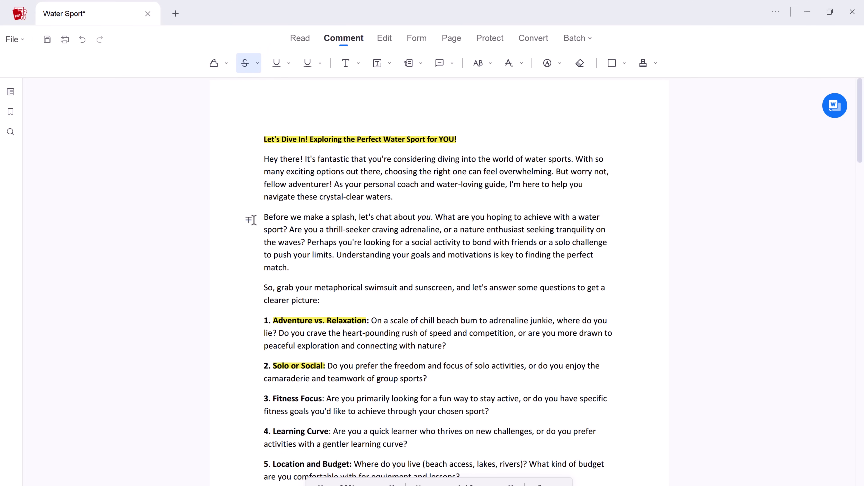
{"action": "left_click_drag", "start_coordinate": [260, 216], "coordinate": [352, 219]}
{"action": "left_click", "coordinate": [276, 63]}
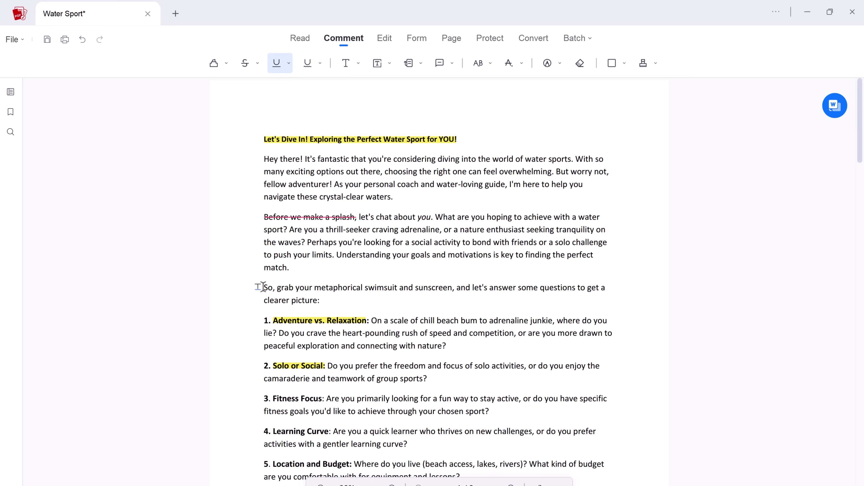
{"action": "left_click_drag", "start_coordinate": [263, 287], "coordinate": [337, 307]}
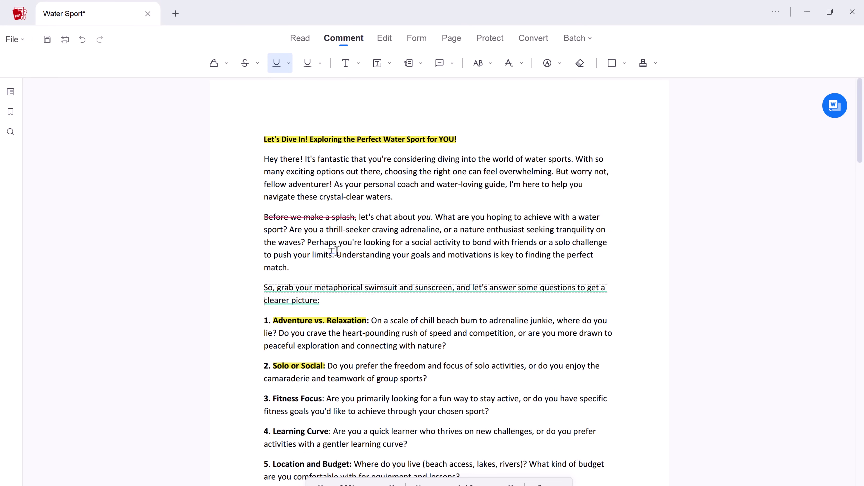
Squiggly-underline "let's chat about you." and preview the Text colour options.
{"action": "left_click", "coordinate": [312, 66]}
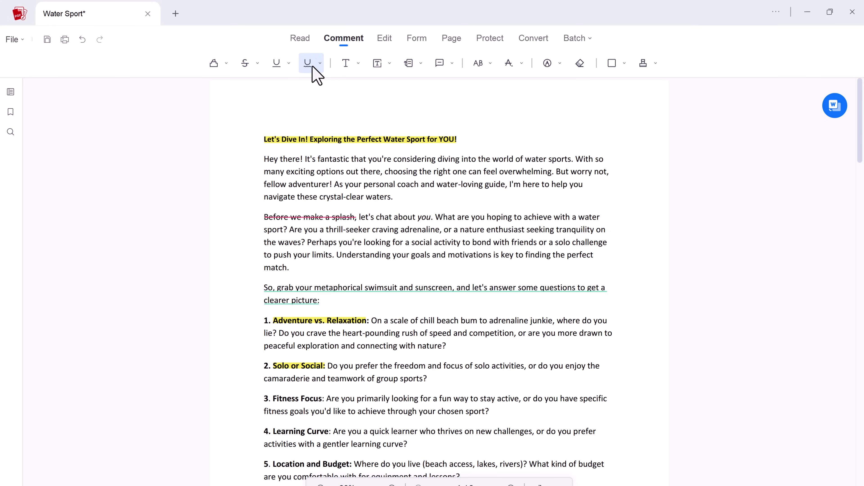
{"action": "left_click_drag", "start_coordinate": [357, 217], "coordinate": [433, 220]}
{"action": "left_click", "coordinate": [357, 64]}
{"action": "left_click", "coordinate": [346, 66]}
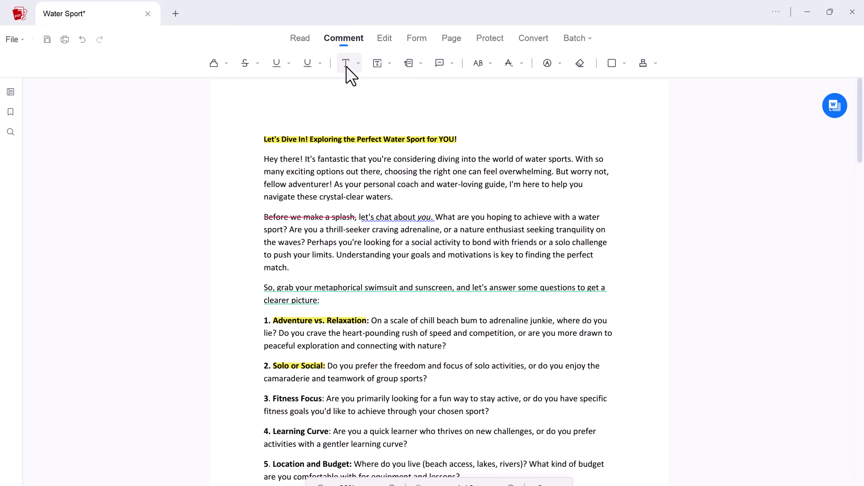
Preview the Callout and Note palettes, then pick the Draw Free Form tool.
{"action": "left_click", "coordinate": [421, 65]}
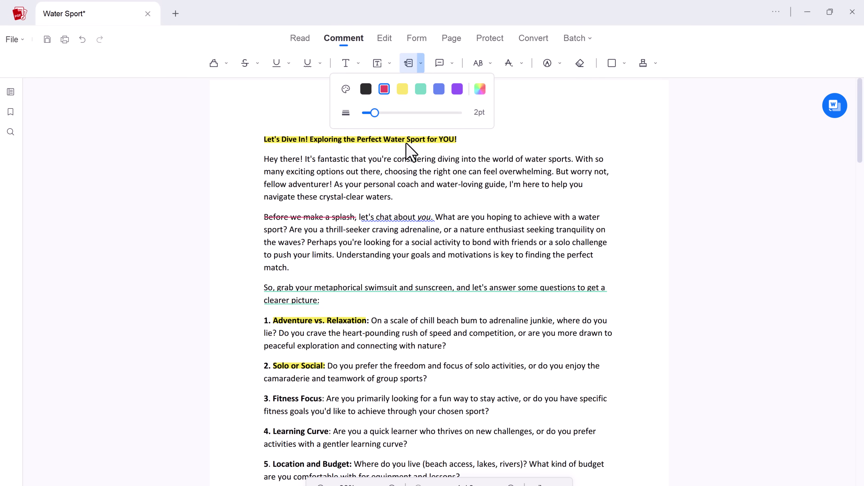
{"action": "left_click", "coordinate": [452, 63]}
{"action": "left_click", "coordinate": [440, 64]}
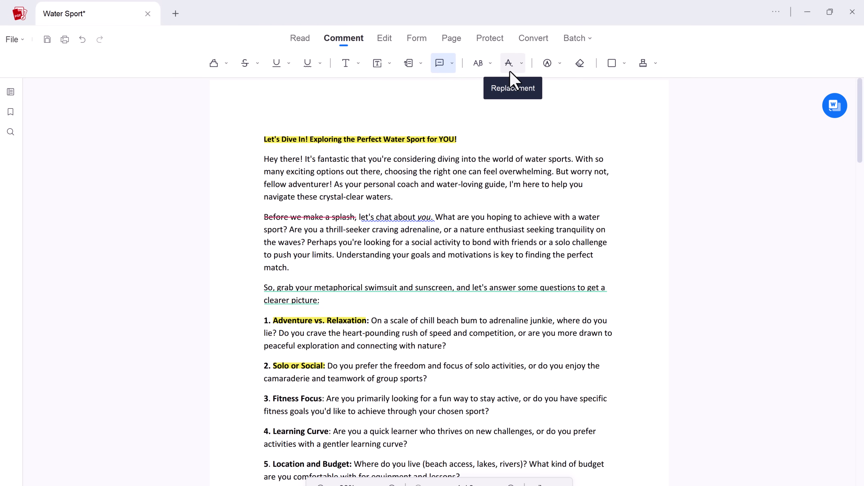
{"action": "left_click", "coordinate": [548, 64]}
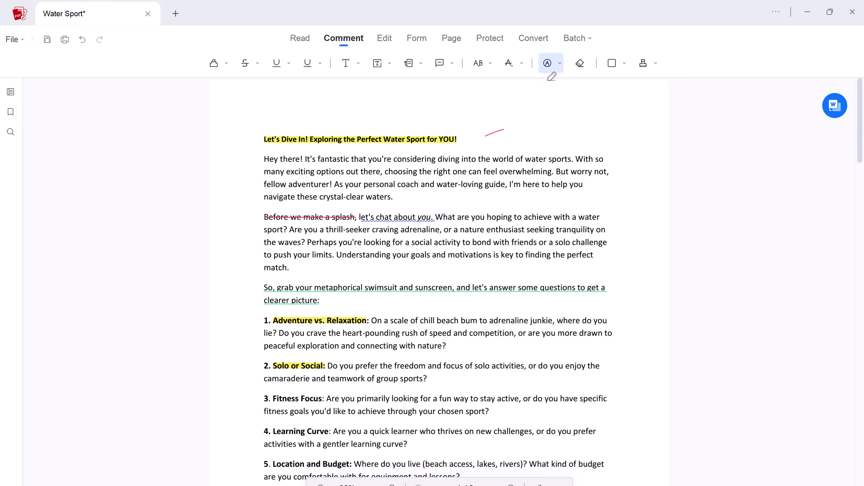
Erase the freehand stroke and place a shrunken COMPLETED stamp below the last paragraph.
{"action": "left_click", "coordinate": [579, 63]}
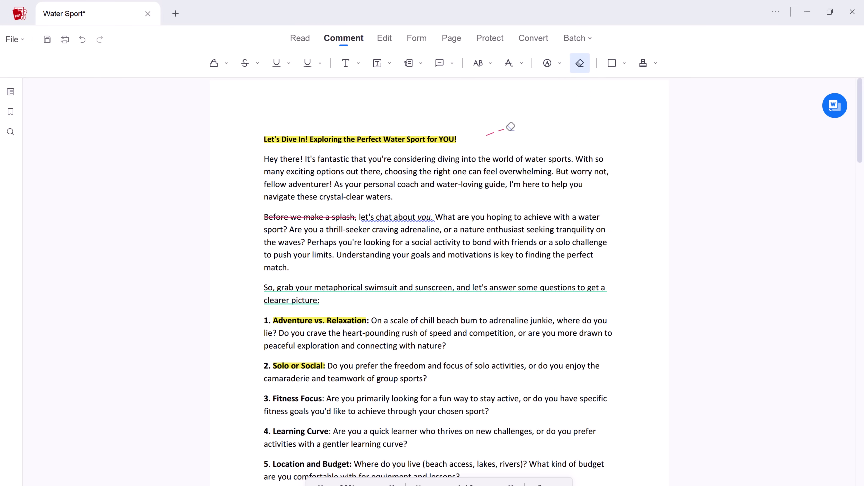
{"action": "left_click", "coordinate": [648, 64]}
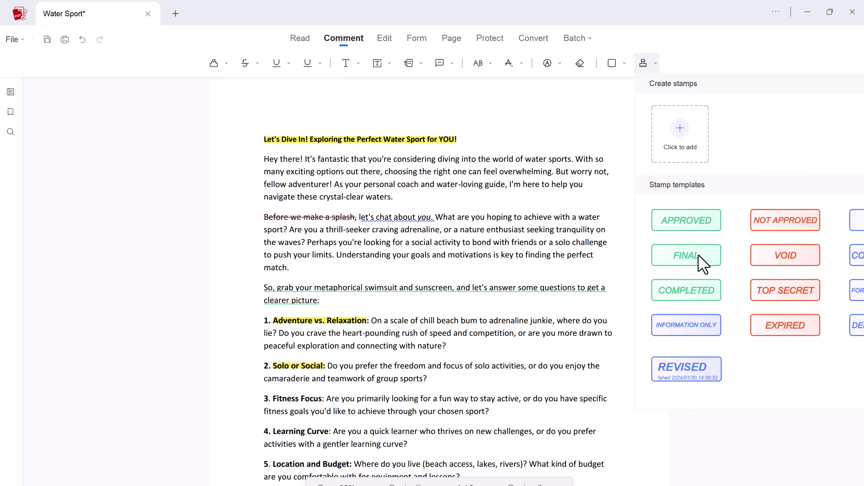
{"action": "left_click", "coordinate": [708, 298]}
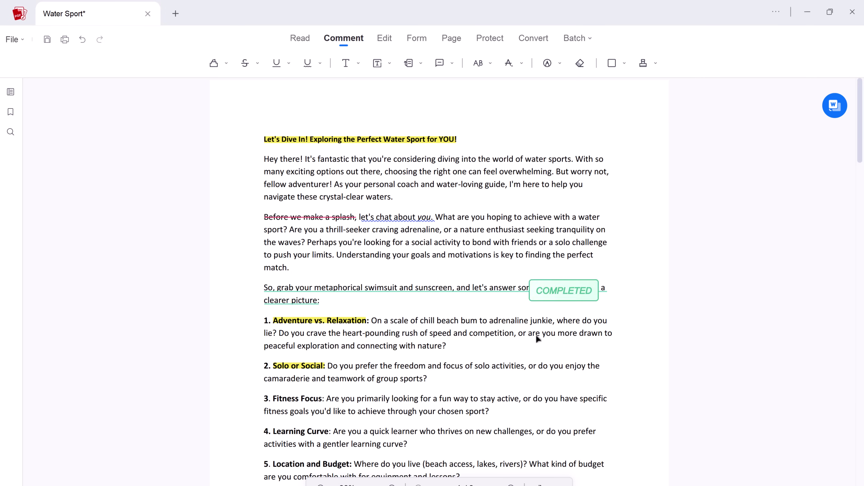
{"action": "scroll", "coordinate": [511, 351], "scroll_direction": "down", "scroll_amount": 10}
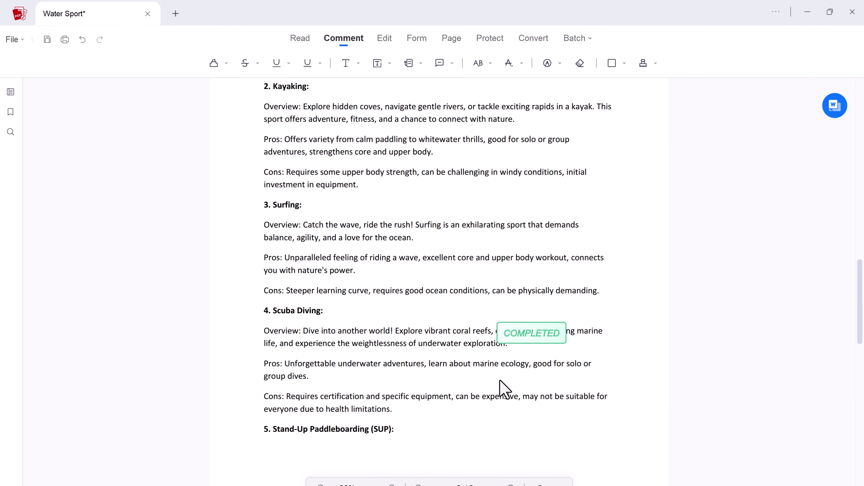
{"action": "scroll", "coordinate": [493, 383], "scroll_direction": "down", "scroll_amount": 10}
{"action": "scroll", "coordinate": [341, 282], "scroll_direction": "up", "scroll_amount": 3}
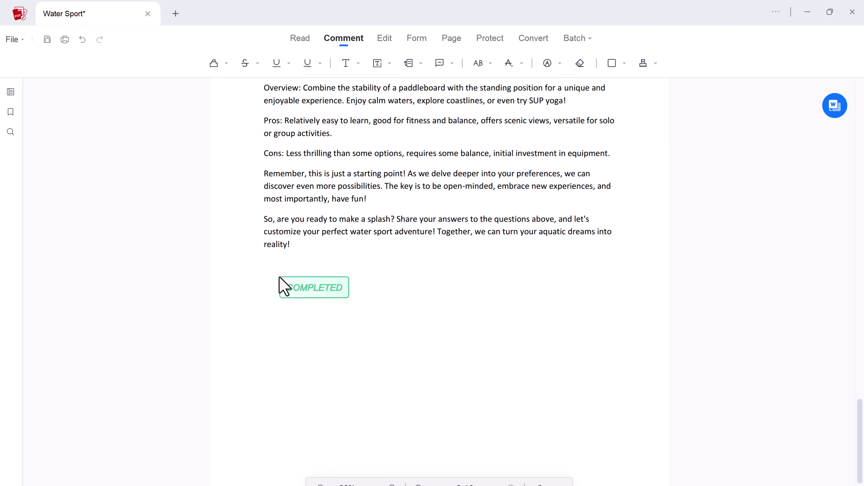
{"action": "left_click", "coordinate": [280, 278]}
{"action": "left_click_drag", "start_coordinate": [429, 321], "coordinate": [380, 297]}
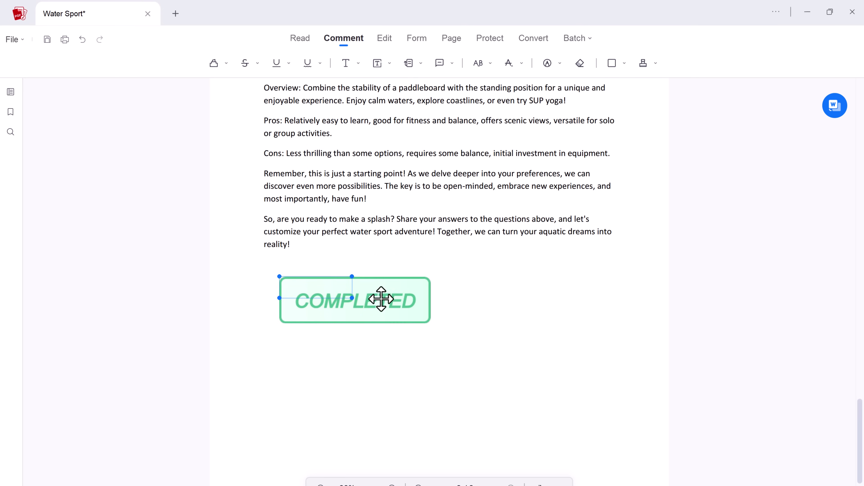
{"action": "left_click", "coordinate": [651, 61]}
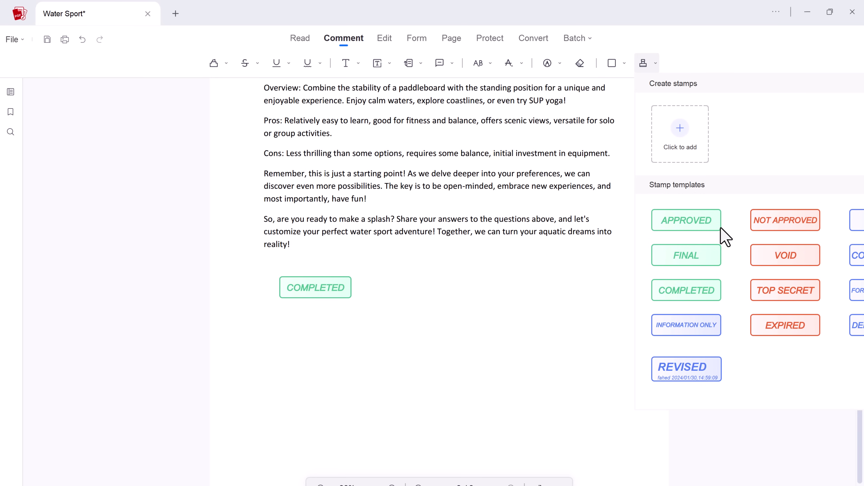
In Edit mode, delete the personal-coach sentence from the opening text block.
{"action": "left_click", "coordinate": [599, 303]}
{"action": "scroll", "coordinate": [412, 127], "scroll_direction": "up", "scroll_amount": 15}
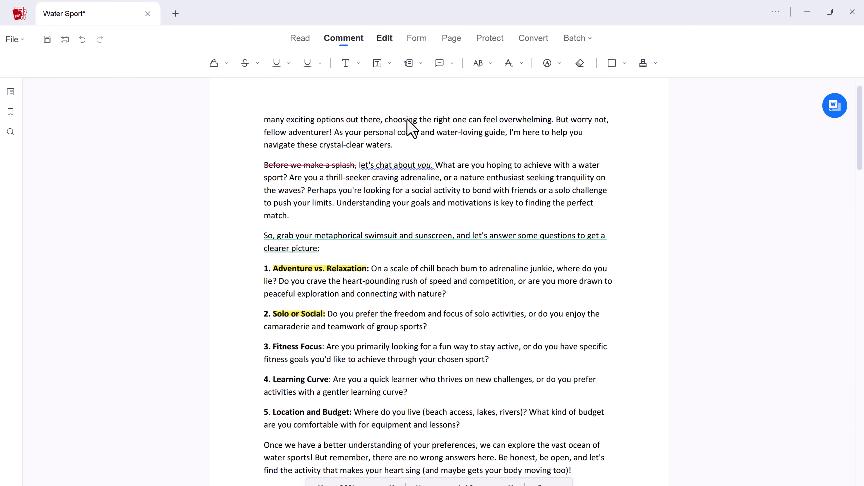
{"action": "scroll", "coordinate": [405, 128], "scroll_direction": "up", "scroll_amount": 2}
{"action": "left_click", "coordinate": [385, 39]}
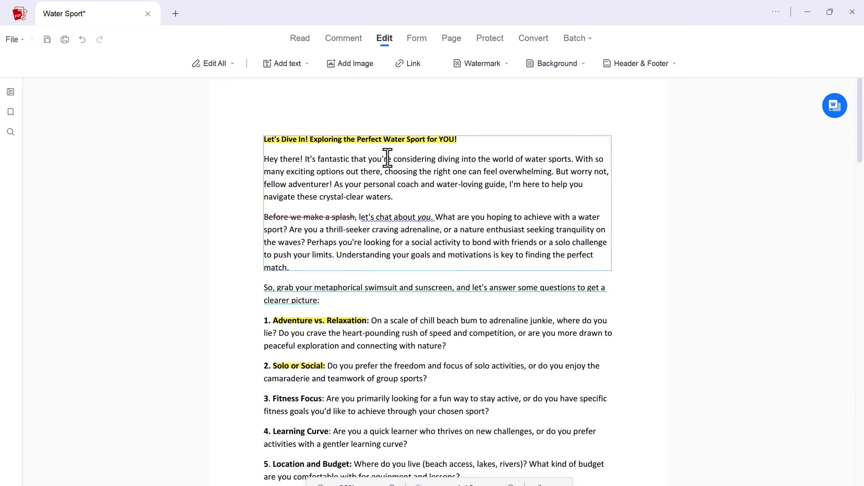
{"action": "left_click", "coordinate": [232, 64]}
{"action": "left_click", "coordinate": [218, 89]}
{"action": "left_click", "coordinate": [357, 172]}
{"action": "left_click_drag", "start_coordinate": [332, 184], "coordinate": [391, 197]}
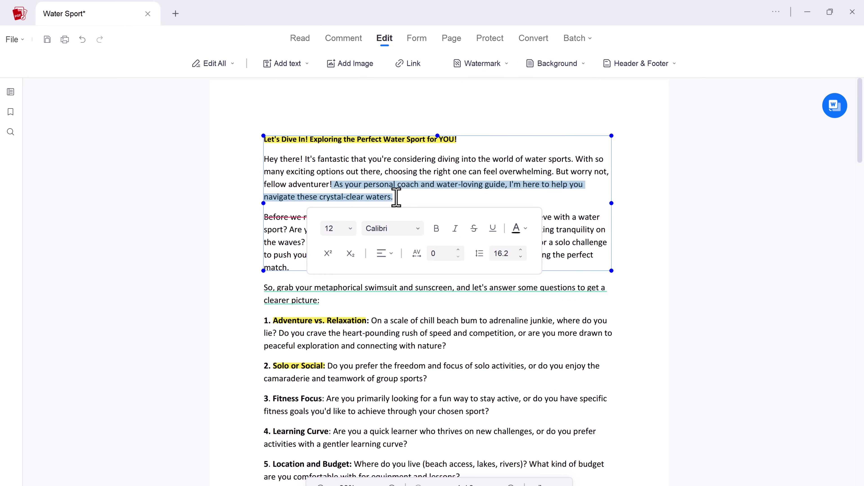
{"action": "key", "text": "BackSpace"}
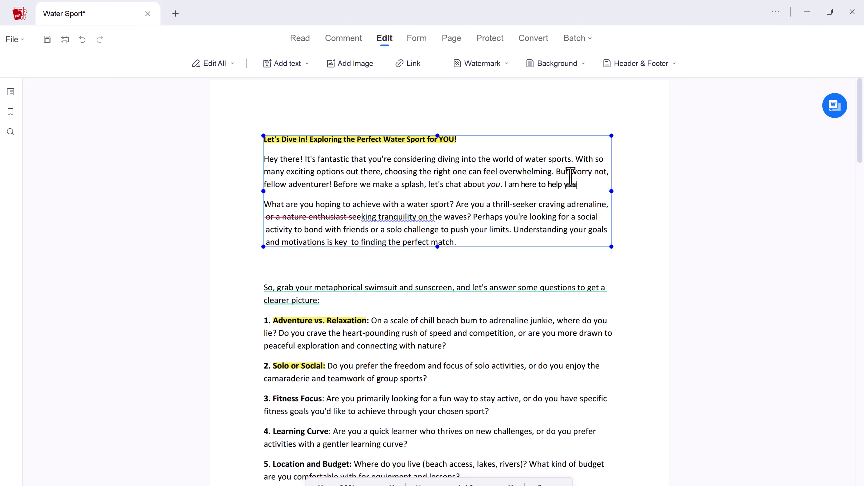
Set "I am here to help you." to Arial, size 11.
{"action": "left_click_drag", "start_coordinate": [588, 186], "coordinate": [504, 185]}
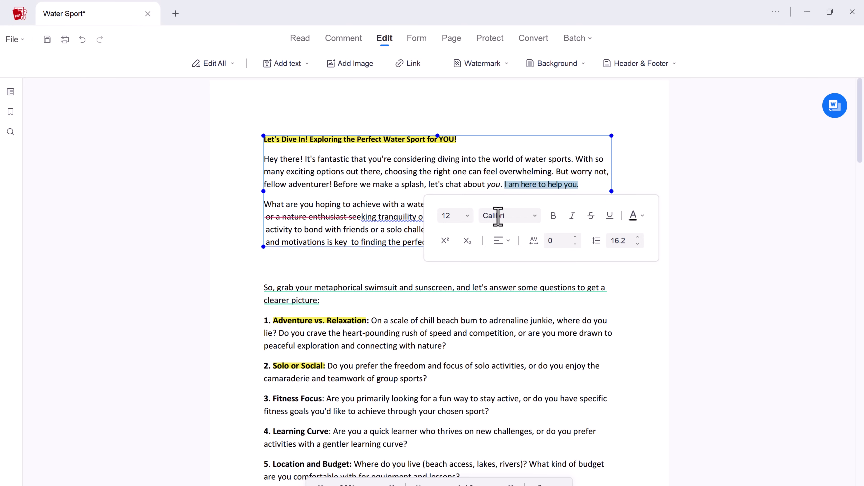
{"action": "left_click", "coordinate": [528, 216]}
{"action": "scroll", "coordinate": [536, 279], "scroll_direction": "up", "scroll_amount": 10}
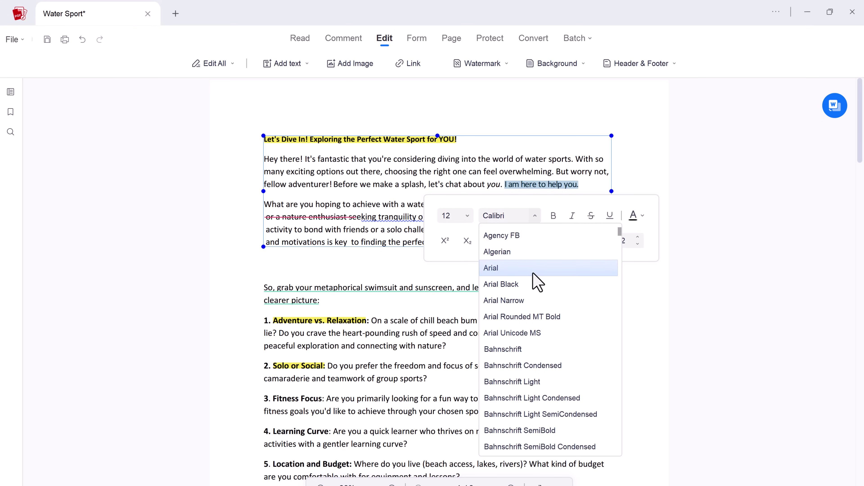
{"action": "left_click", "coordinate": [534, 267]}
{"action": "left_click", "coordinate": [467, 216]}
{"action": "left_click", "coordinate": [463, 273]}
{"action": "left_click", "coordinate": [467, 216]}
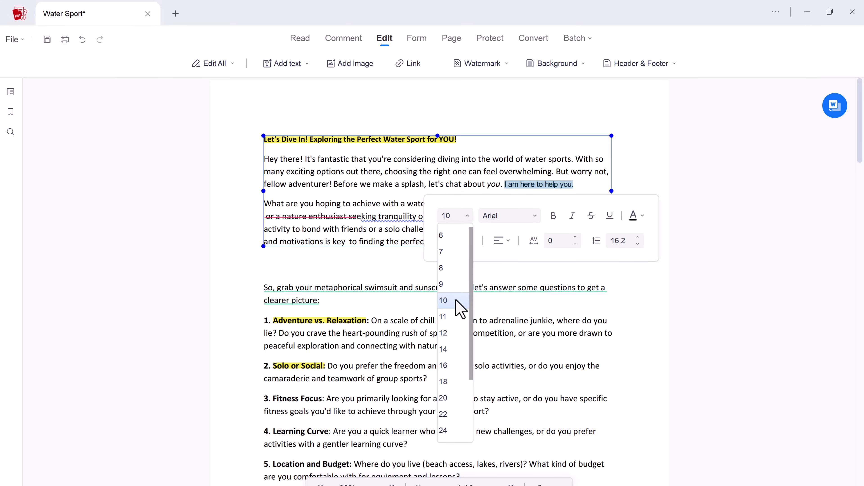
{"action": "left_click", "coordinate": [460, 299]}
Make the sentence bold italic with normal spacing and baseline, then exit editing.
{"action": "left_click", "coordinate": [552, 217]}
{"action": "left_click", "coordinate": [572, 217]}
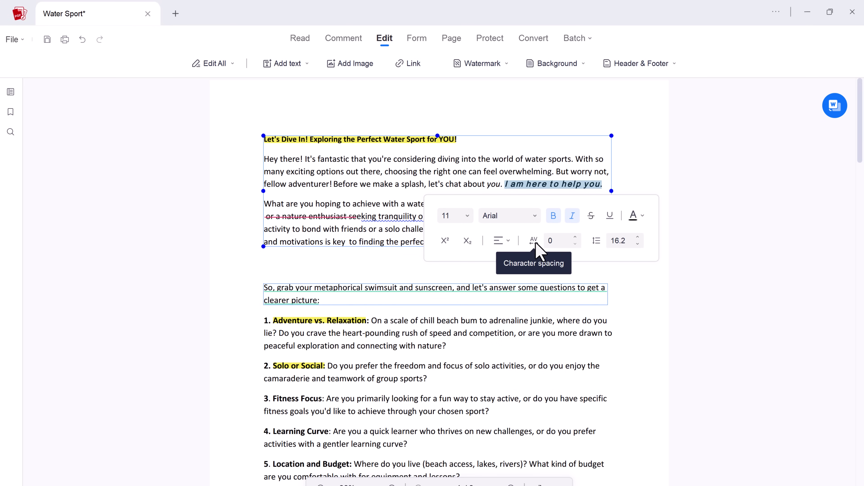
{"action": "left_click", "coordinate": [575, 243]}
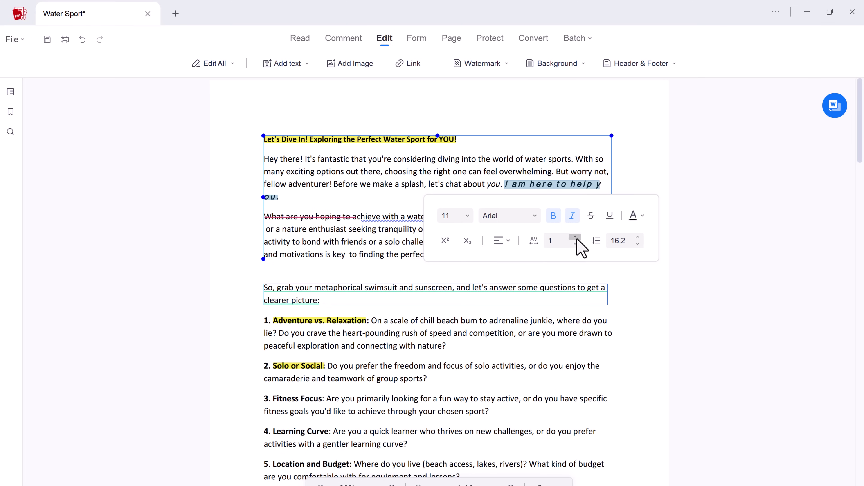
{"action": "left_click", "coordinate": [576, 243]}
{"action": "left_click", "coordinate": [576, 244]}
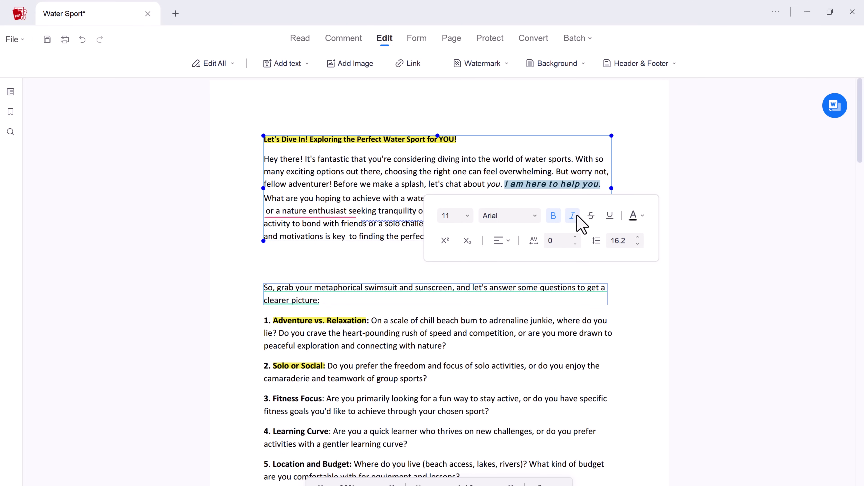
{"action": "left_click", "coordinate": [468, 241]}
{"action": "left_click", "coordinate": [445, 241]}
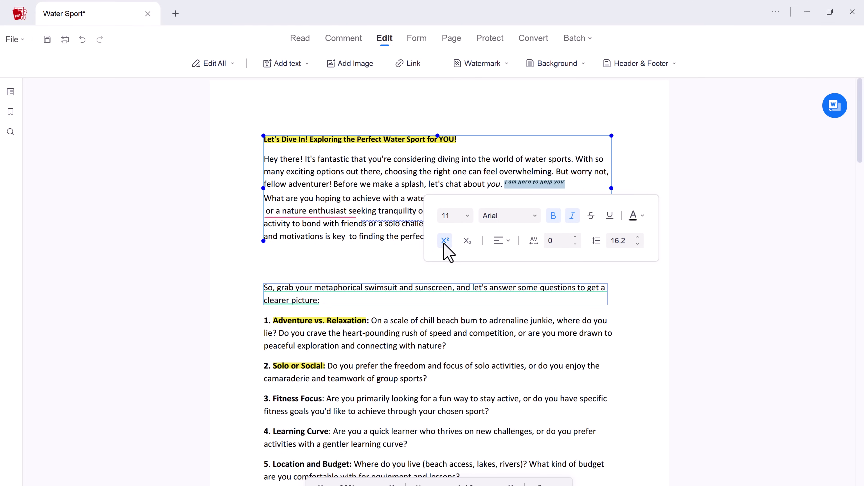
{"action": "left_click", "coordinate": [467, 241]}
{"action": "left_click", "coordinate": [467, 241]}
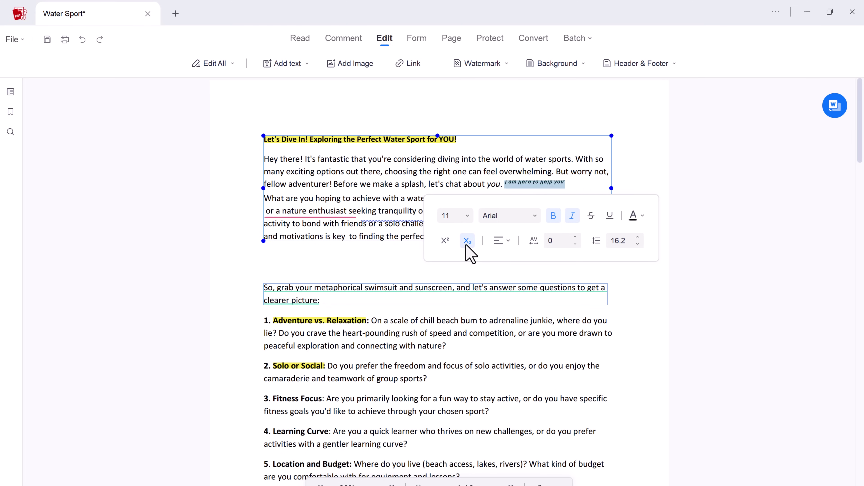
{"action": "left_click", "coordinate": [642, 216]}
{"action": "key", "text": "Escape"}
{"action": "key", "text": "Escape"}
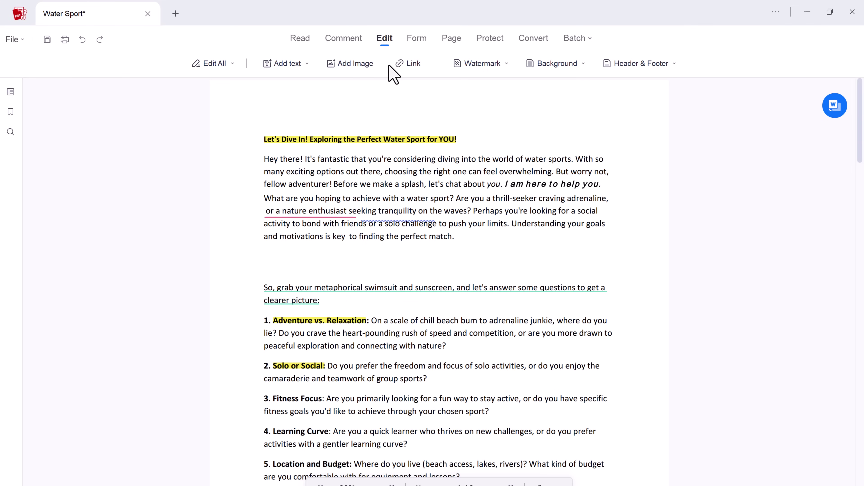
Start a new text watermark reading "BeTech" in black.
{"action": "left_click", "coordinate": [456, 65]}
{"action": "left_click", "coordinate": [482, 86]}
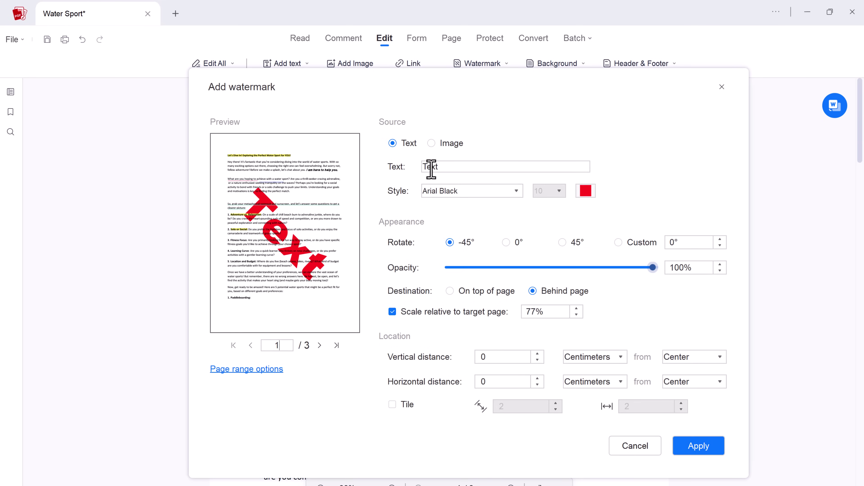
{"action": "key", "text": "BackSpace"}
{"action": "key", "text": "BackSpace"}
{"action": "key", "text": "BackSpace"}
{"action": "key", "text": "BackSpace"}
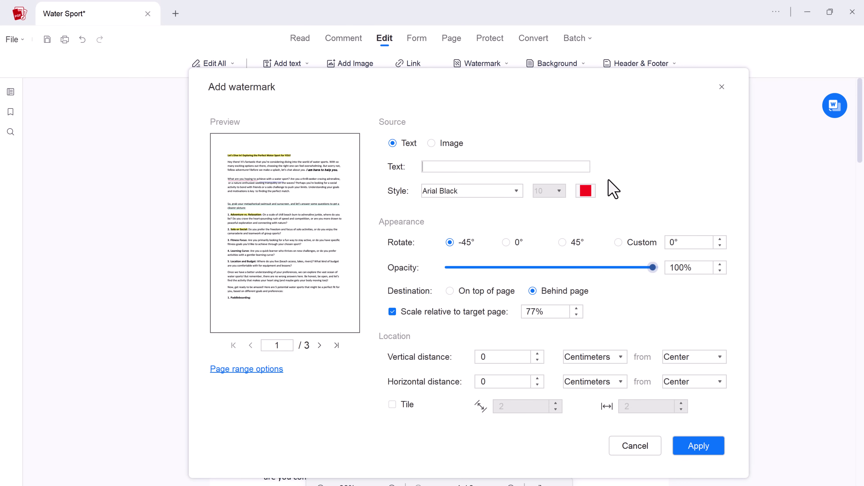
{"action": "type", "text": "BeTech"}
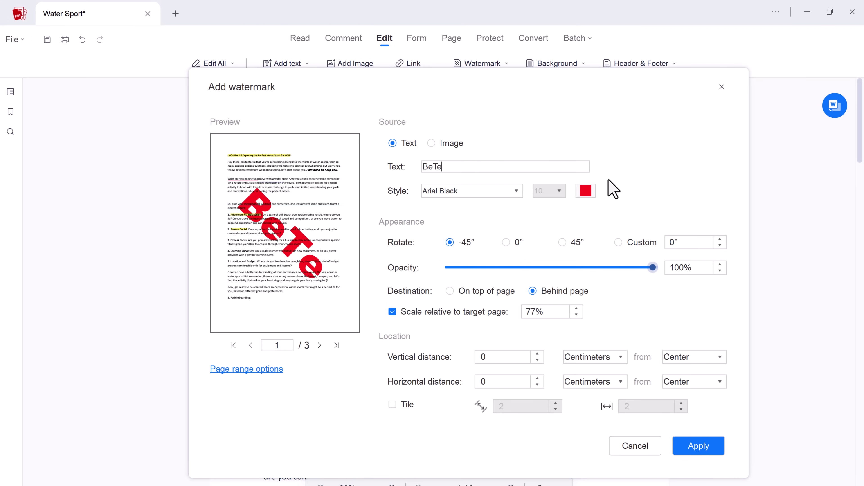
{"action": "left_click", "coordinate": [585, 191]}
{"action": "left_click", "coordinate": [602, 245]}
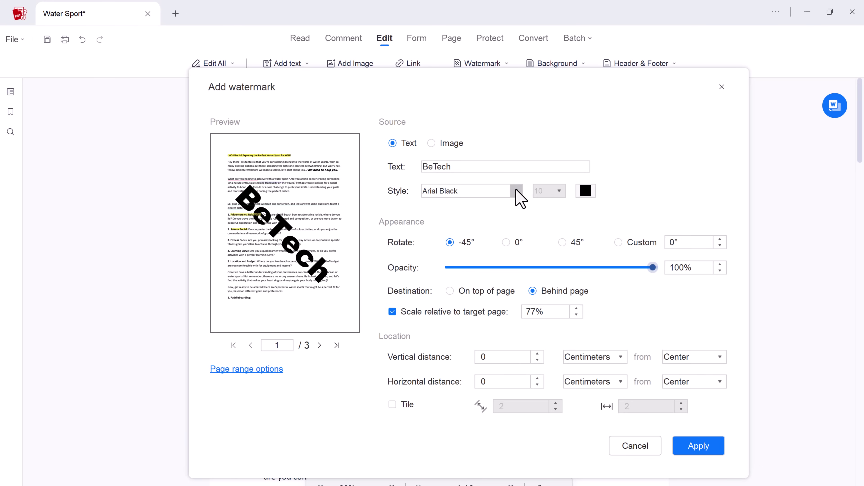
Set watermark opacity 27%, Behind page, scale 83%, and apply it.
{"action": "left_click", "coordinate": [527, 267]}
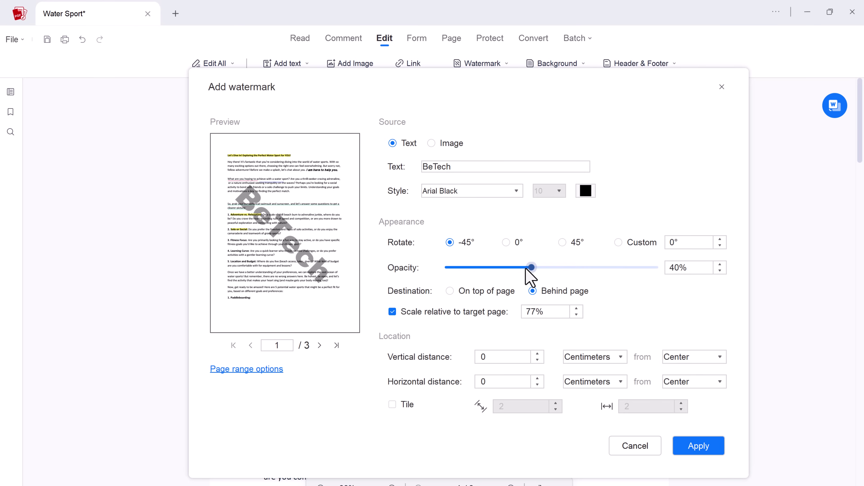
{"action": "left_click_drag", "start_coordinate": [525, 269], "coordinate": [504, 269]}
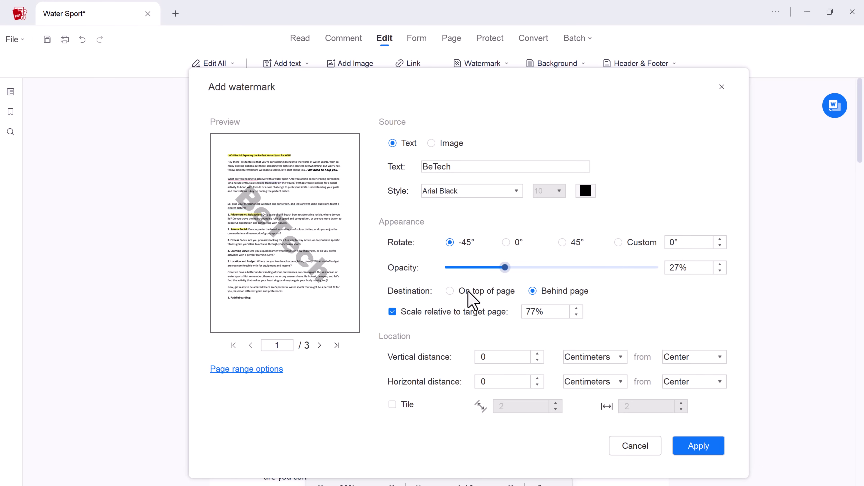
{"action": "left_click", "coordinate": [451, 292]}
{"action": "left_click", "coordinate": [534, 291]}
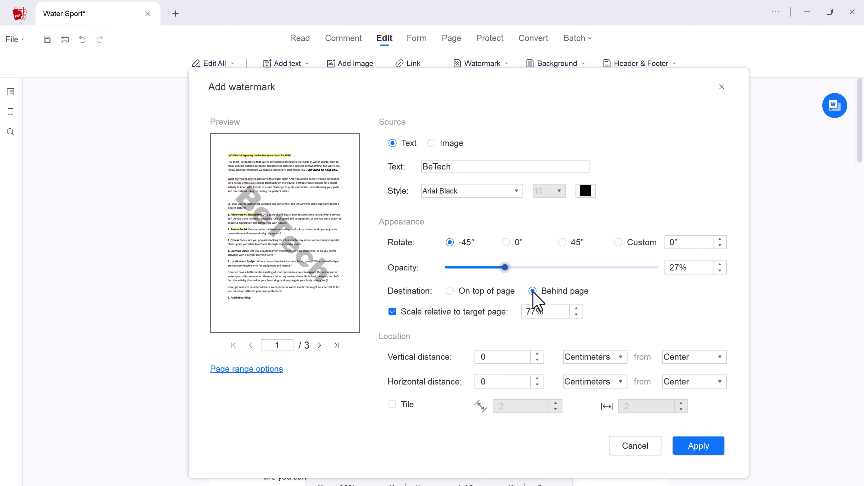
{"action": "left_click", "coordinate": [576, 309]}
{"action": "left_click", "coordinate": [577, 309]}
{"action": "left_click", "coordinate": [576, 309]}
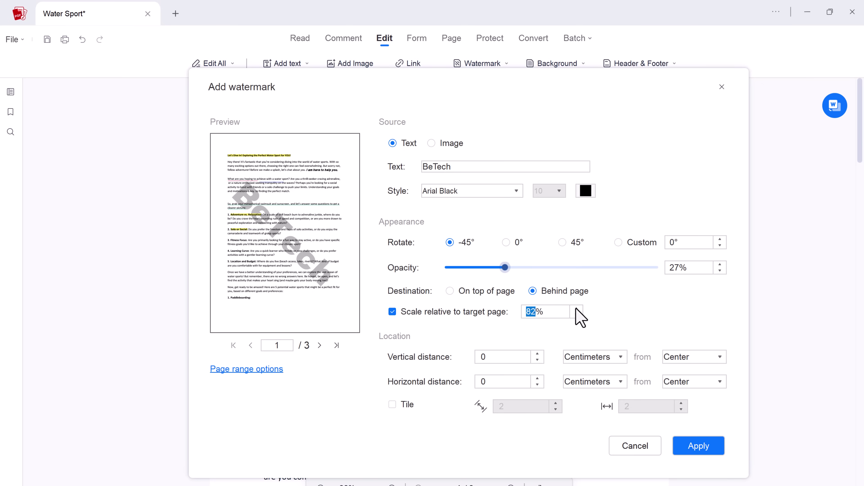
{"action": "left_click", "coordinate": [576, 308]}
{"action": "left_click", "coordinate": [698, 447]}
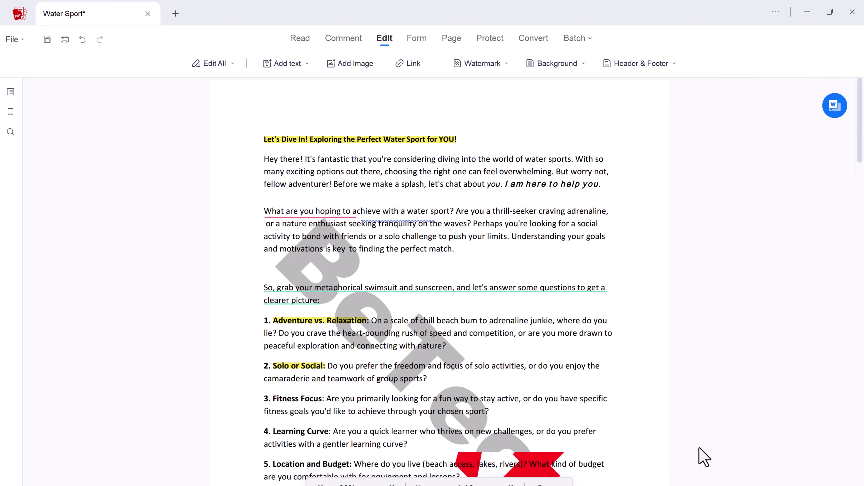
{"action": "scroll", "coordinate": [592, 340], "scroll_direction": "down", "scroll_amount": 3}
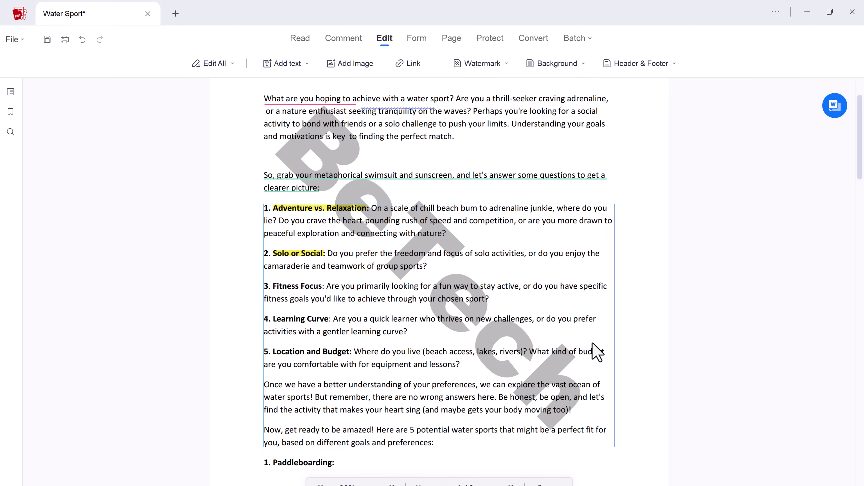
{"action": "scroll", "coordinate": [479, 378], "scroll_direction": "down", "scroll_amount": 1}
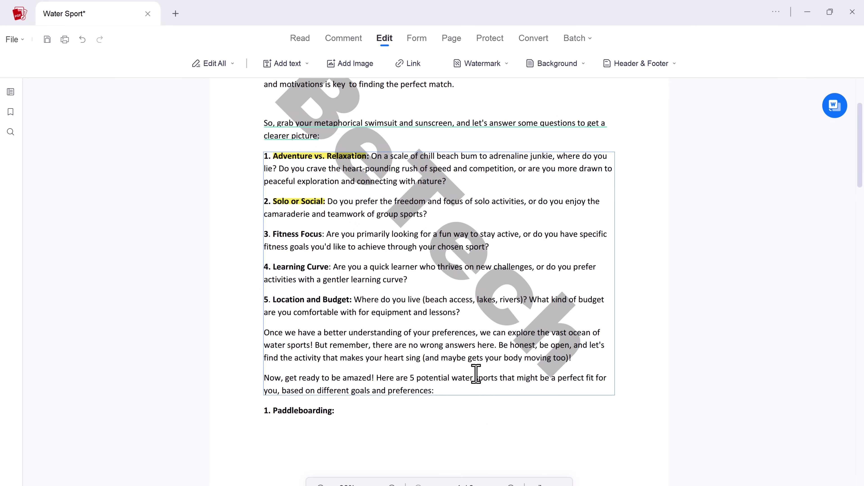
{"action": "scroll", "coordinate": [476, 374], "scroll_direction": "up", "scroll_amount": 5}
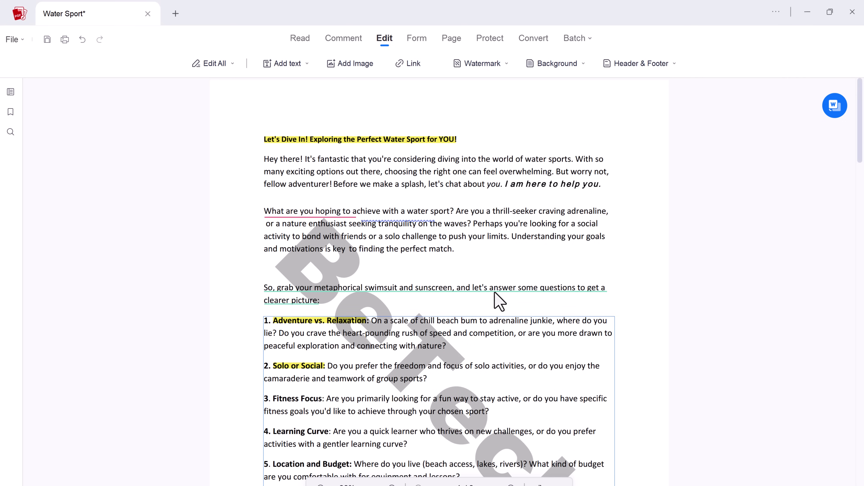
{"action": "left_click", "coordinate": [662, 70]}
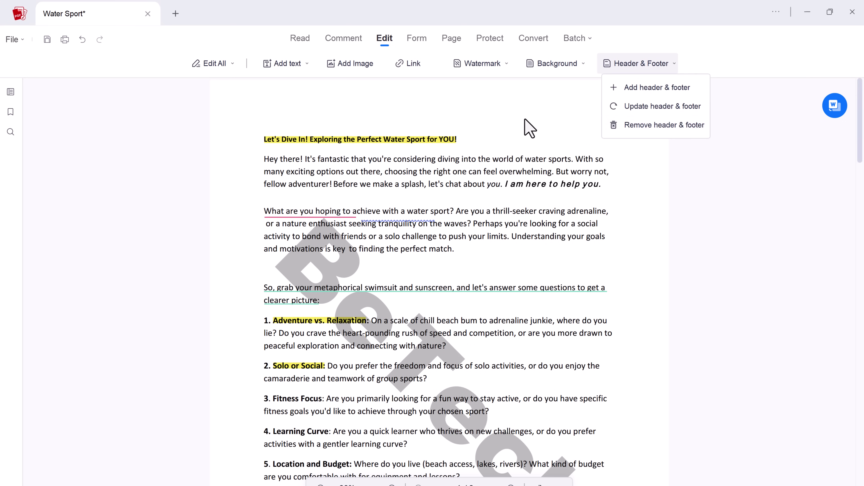
Pick Check Box on the Form tab, then view the three page thumbnails.
{"action": "left_click", "coordinate": [413, 38]}
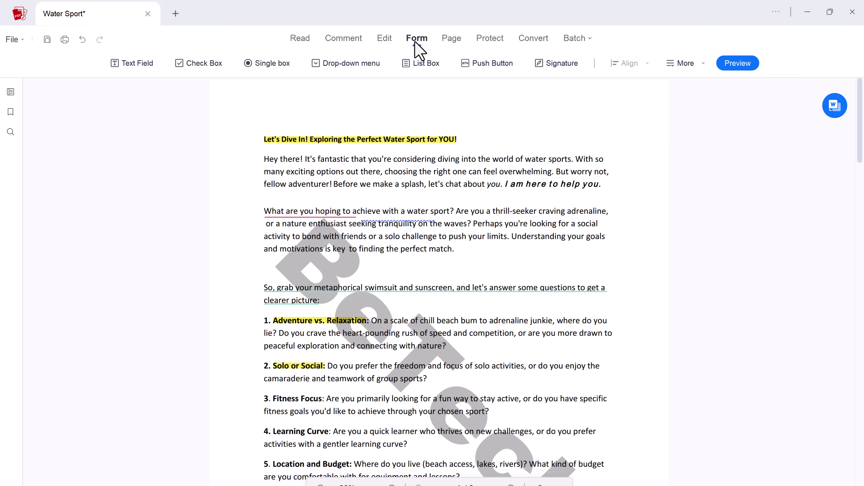
{"action": "left_click", "coordinate": [189, 64]}
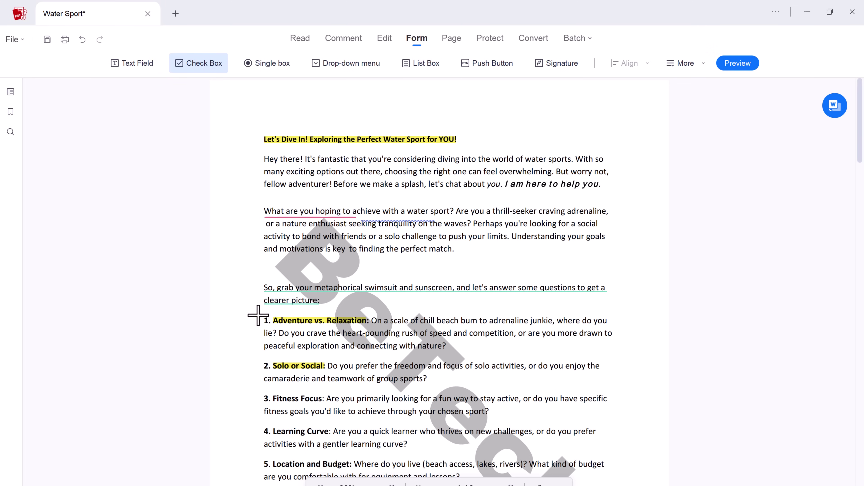
{"action": "left_click", "coordinate": [451, 38]}
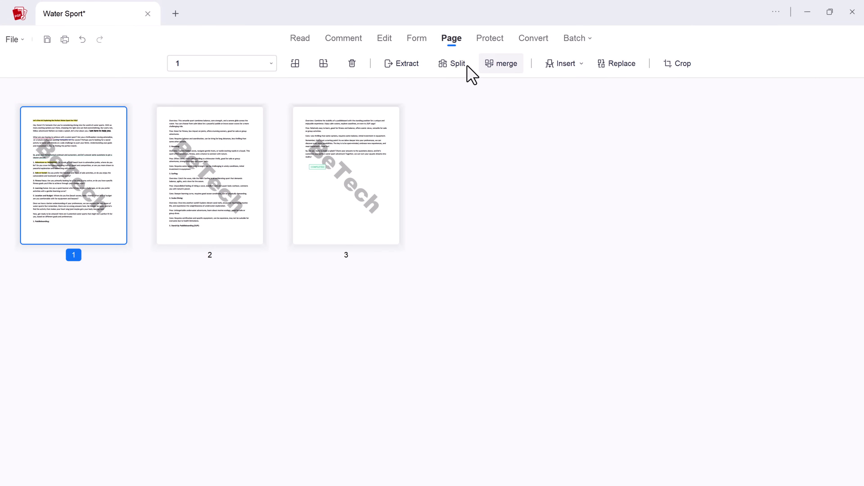
Draw a new handwritten signature under Protect and save it.
{"action": "left_click", "coordinate": [489, 42]}
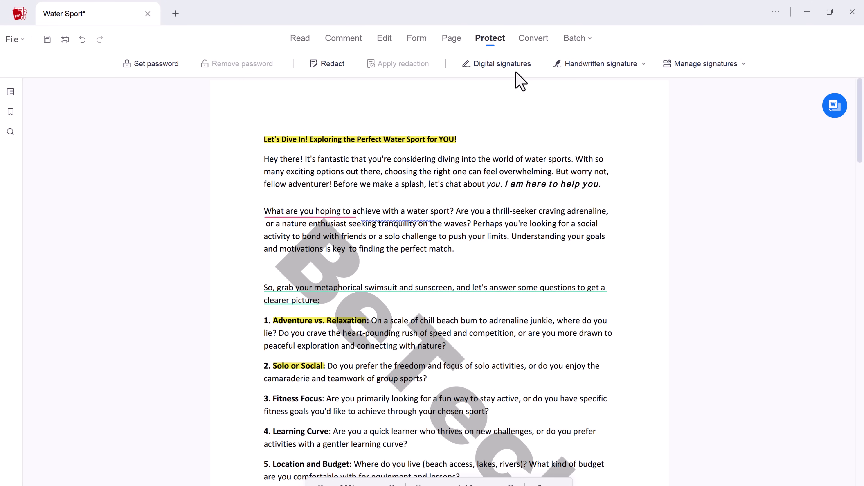
{"action": "left_click", "coordinate": [616, 65]}
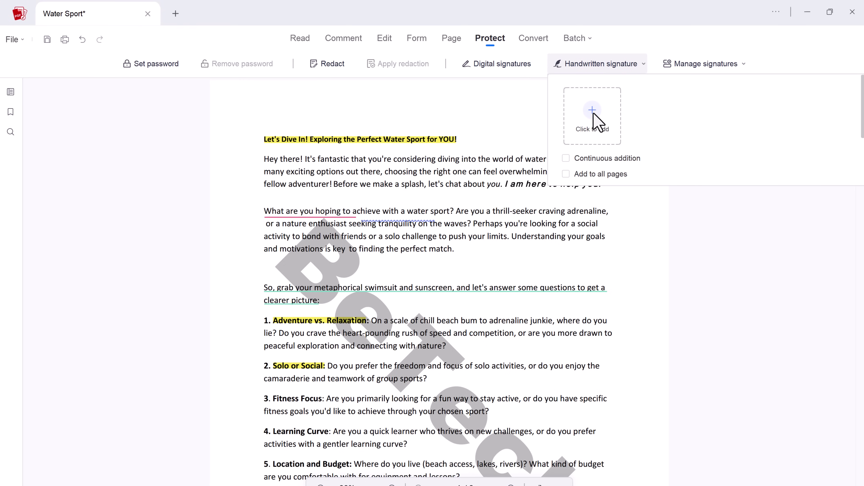
{"action": "left_click", "coordinate": [593, 114]}
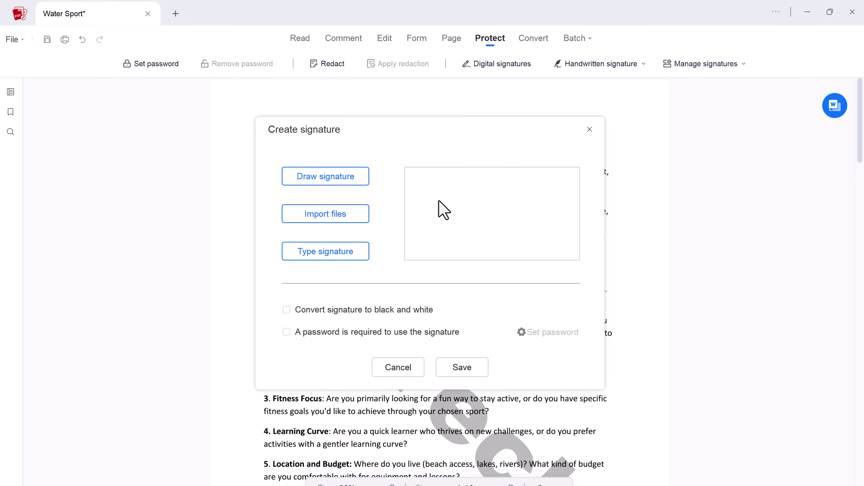
{"action": "left_click", "coordinate": [439, 213]}
{"action": "mouse_move", "coordinate": [393, 225]}
{"action": "left_mouse_down"}
{"action": "mouse_move", "coordinate": [406, 235]}
{"action": "mouse_move", "coordinate": [401, 264]}
{"action": "mouse_move", "coordinate": [428, 253]}
{"action": "mouse_move", "coordinate": [459, 263]}
{"action": "mouse_move", "coordinate": [467, 236]}
{"action": "mouse_move", "coordinate": [464, 263]}
{"action": "left_mouse_up"}
{"action": "left_click", "coordinate": [485, 354]}
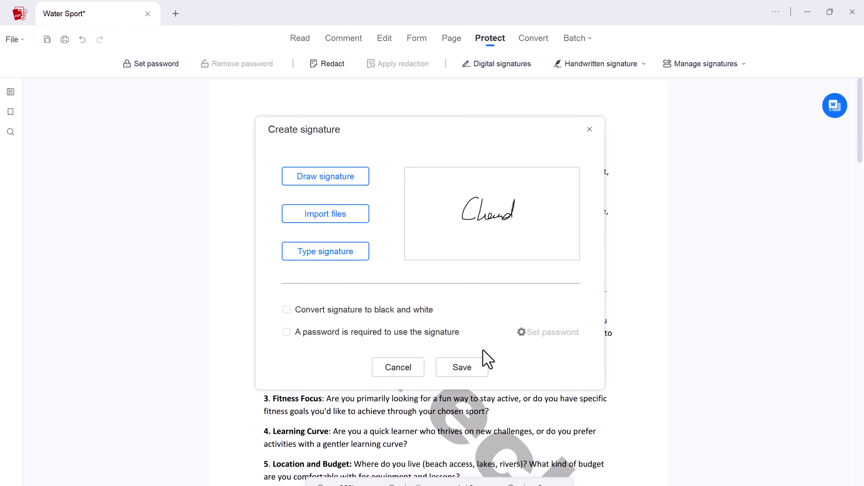
{"action": "left_click", "coordinate": [457, 371]}
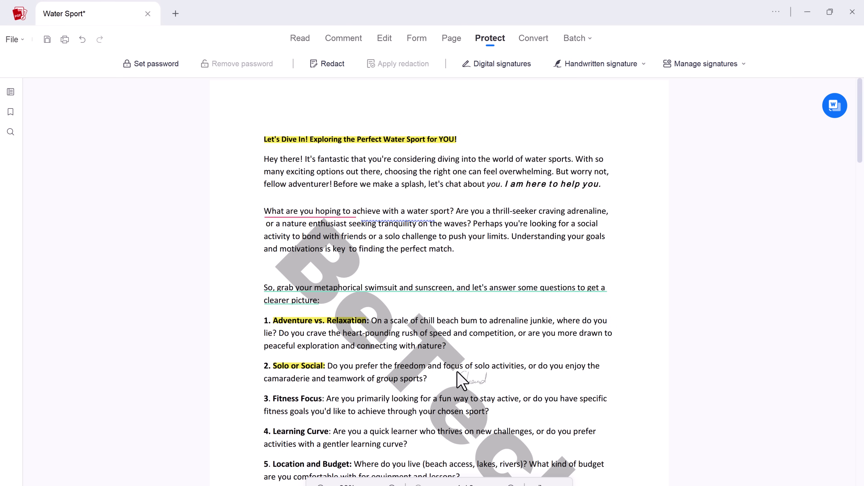
Place the signature right of the COMPLETED stamp and shrink it.
{"action": "scroll", "coordinate": [444, 376], "scroll_direction": "down", "scroll_amount": 15}
{"action": "scroll", "coordinate": [430, 367], "scroll_direction": "up", "scroll_amount": 2}
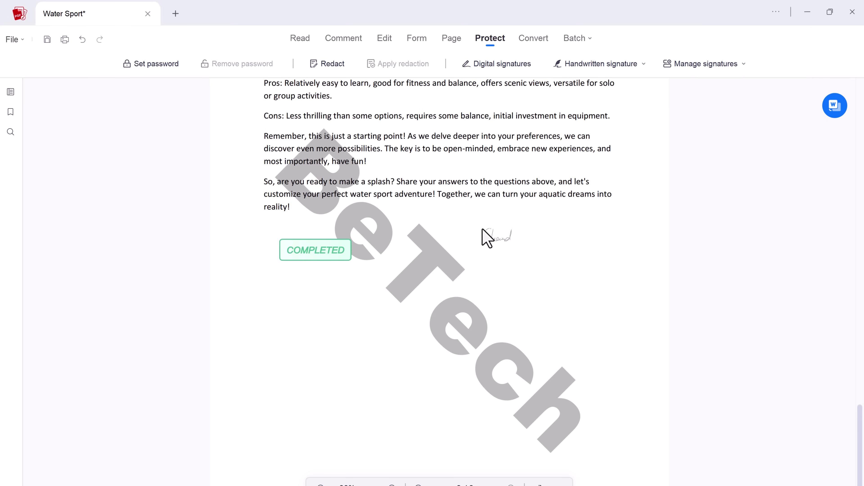
{"action": "left_click", "coordinate": [569, 242]}
{"action": "left_click_drag", "start_coordinate": [638, 272], "coordinate": [610, 260]}
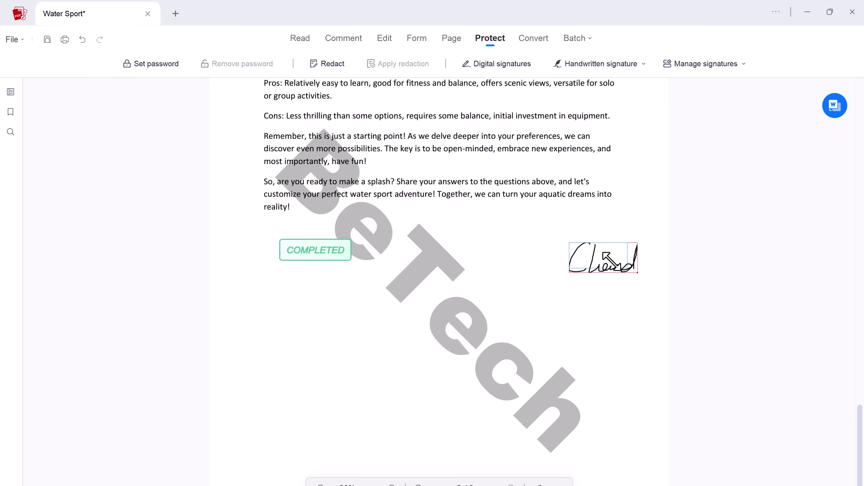
Require an open password for Water Sport, entering and confirming it.
{"action": "left_click", "coordinate": [166, 64]}
{"action": "left_click", "coordinate": [323, 113]}
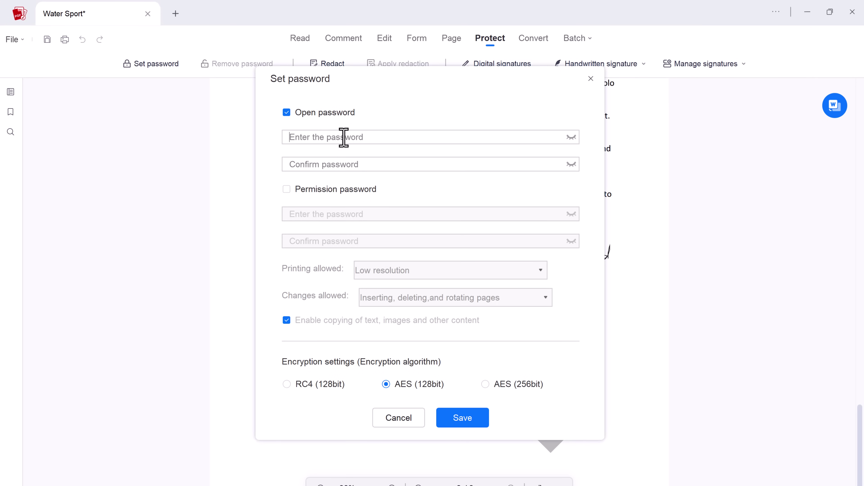
{"action": "type", "text": "12345"}
{"action": "left_click", "coordinate": [350, 164]}
{"action": "type", "text": "12"}
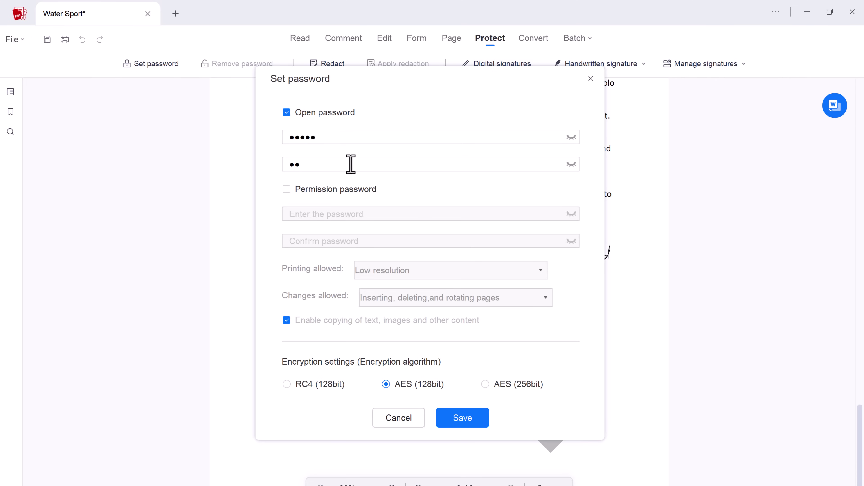
{"action": "type", "text": "345"}
Add a permission password with no printing, form filling/signing changes only, and copying disabled.
{"action": "left_click", "coordinate": [348, 190]}
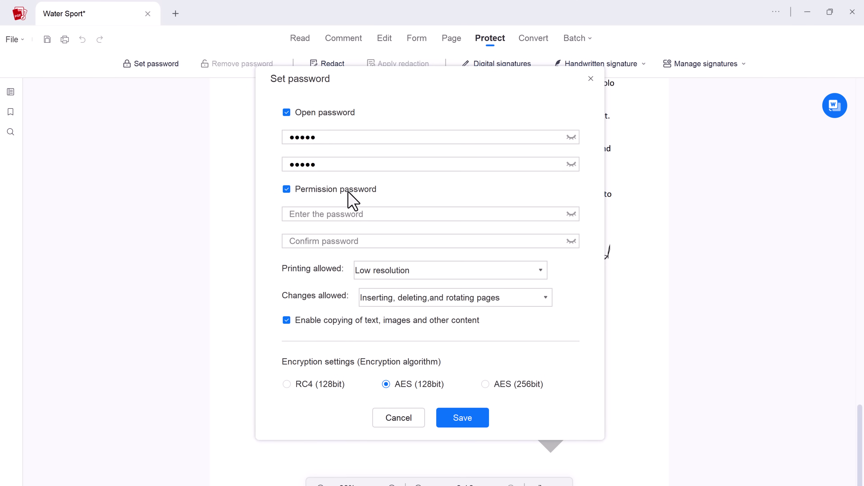
{"action": "left_click", "coordinate": [357, 214]}
{"action": "type", "text": "12345"}
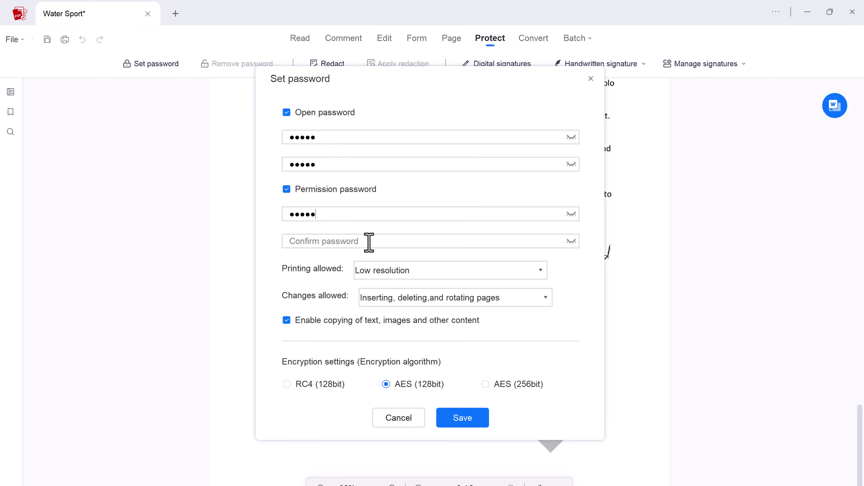
{"action": "left_click", "coordinate": [369, 242]}
{"action": "type", "text": "12345"}
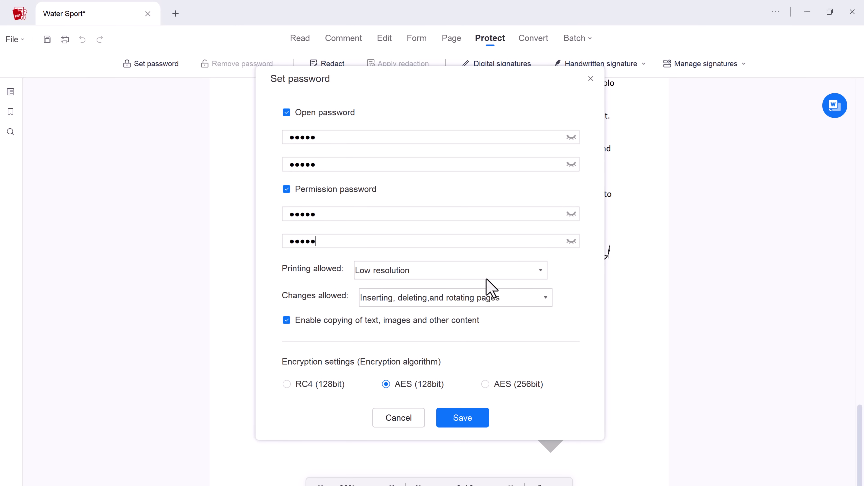
{"action": "left_click", "coordinate": [541, 269]}
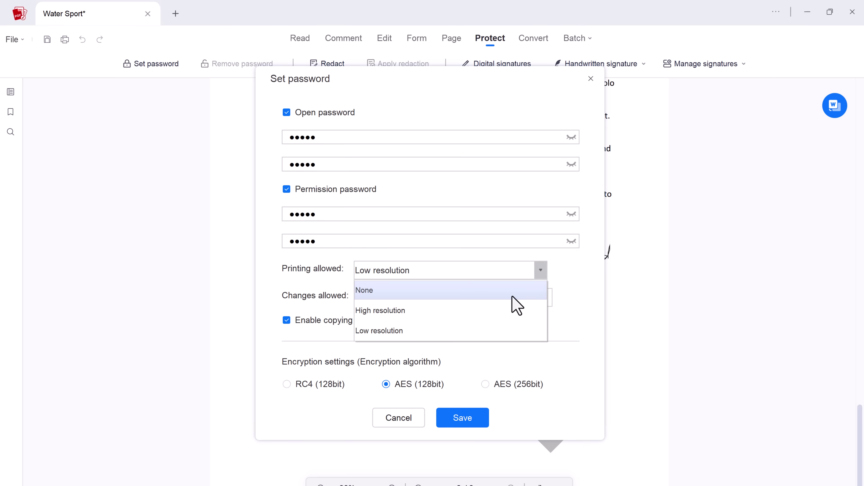
{"action": "left_click", "coordinate": [500, 290]}
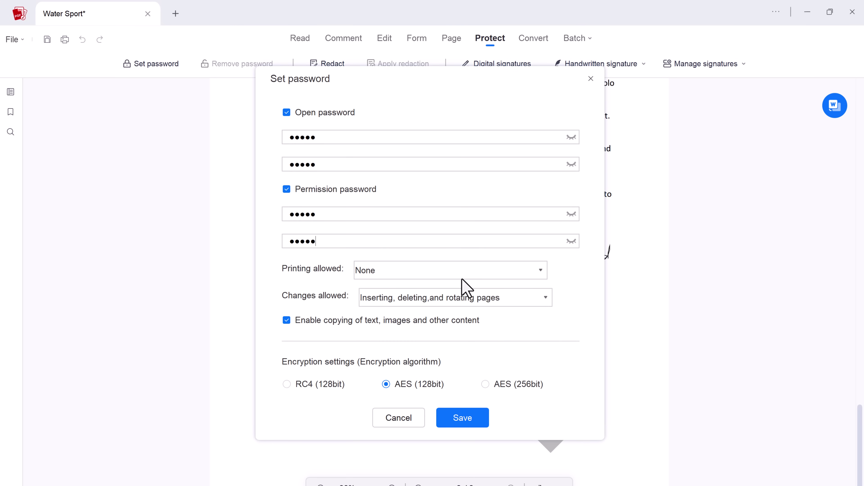
{"action": "left_click", "coordinate": [545, 298]}
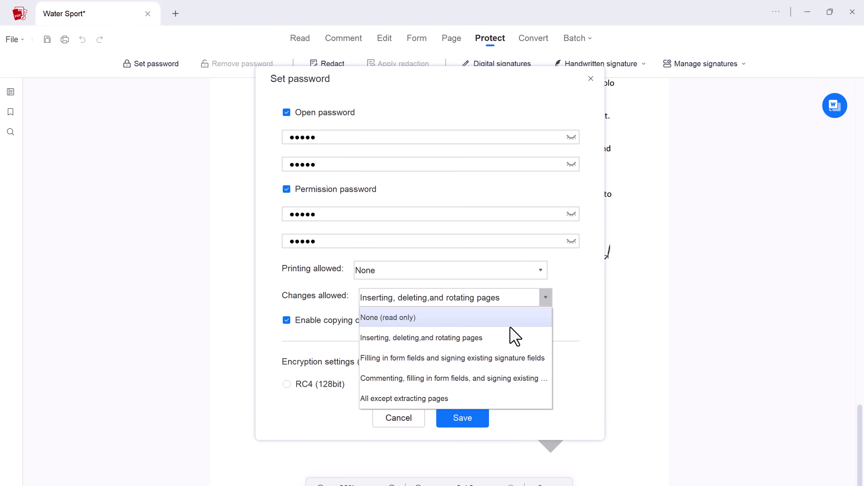
{"action": "left_click", "coordinate": [511, 360]}
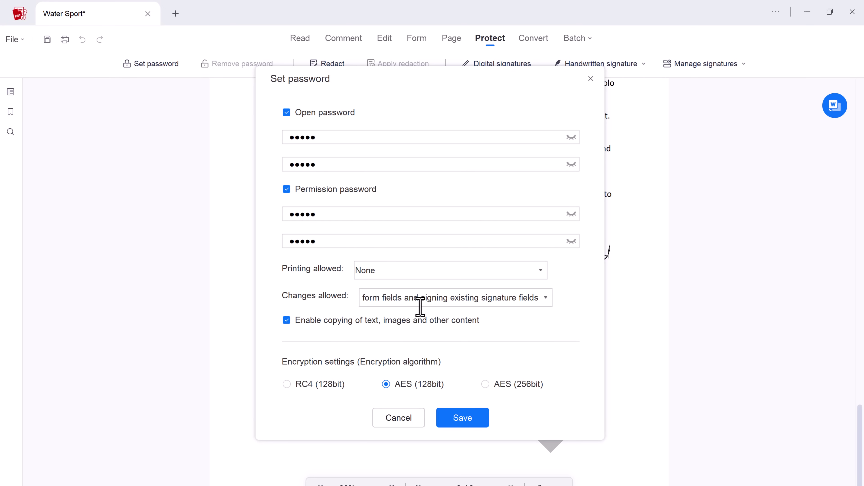
{"action": "left_click", "coordinate": [356, 322]}
Save the password settings, then run Convert to Word from the Convert tab.
{"action": "left_click", "coordinate": [410, 420]}
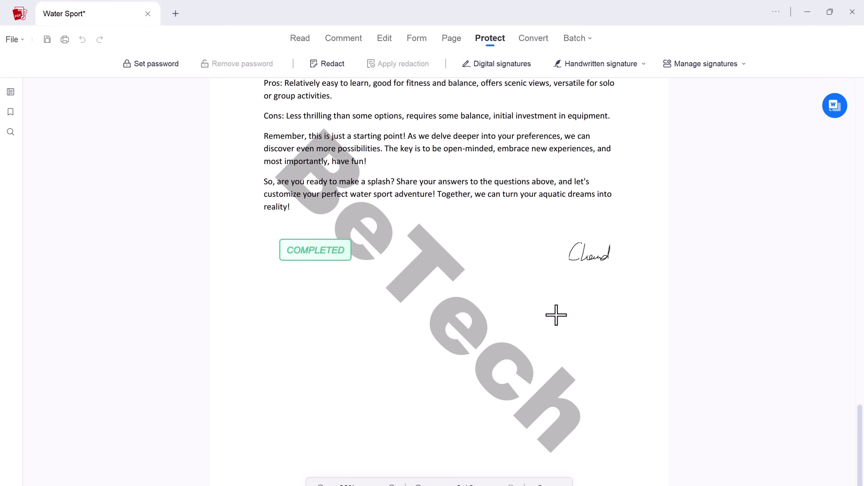
{"action": "left_click", "coordinate": [532, 38]}
{"action": "scroll", "coordinate": [537, 206], "scroll_direction": "up", "scroll_amount": 10}
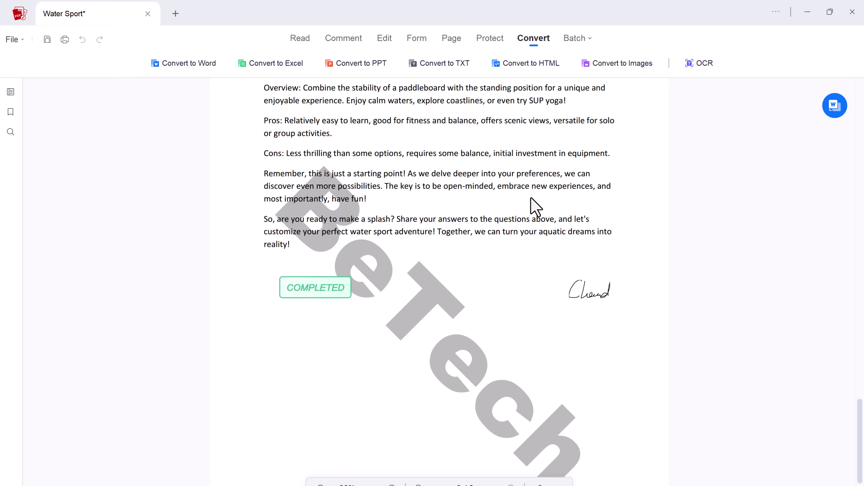
{"action": "scroll", "coordinate": [483, 157], "scroll_direction": "down", "scroll_amount": 1}
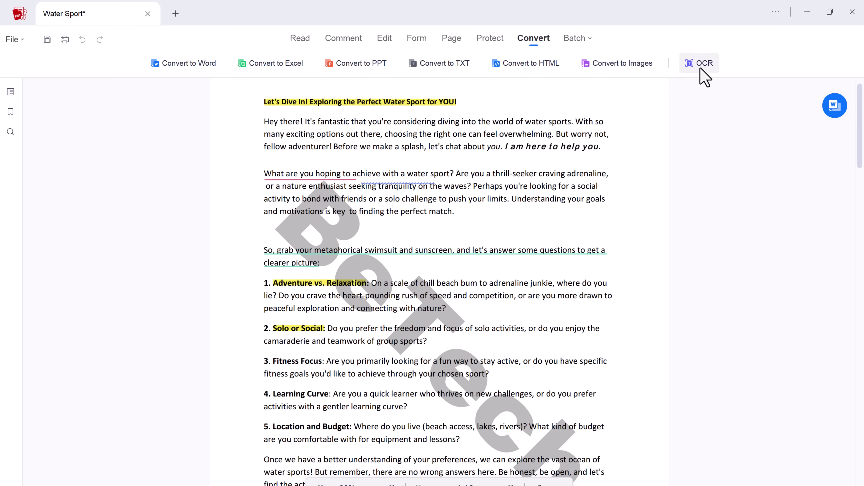
{"action": "left_click", "coordinate": [208, 65]}
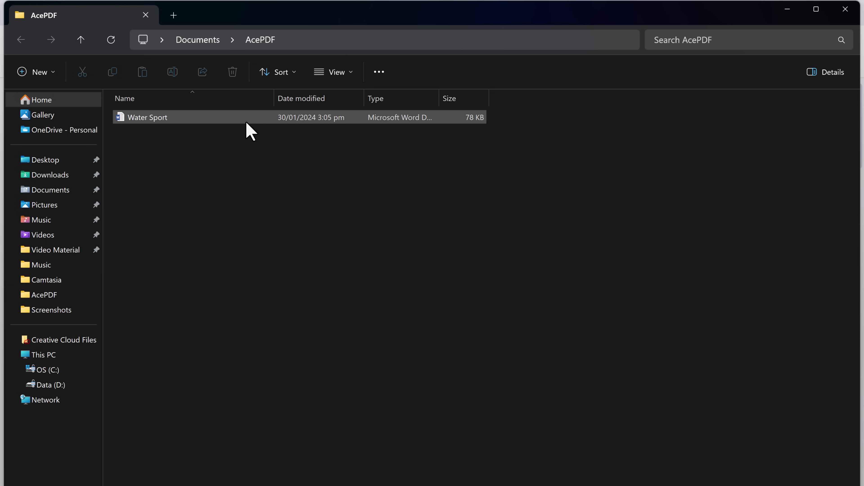
Close Explorer and Batch Process, then browse the OCR, Split, Combine and Images to PDF batch tasks, ending on Convert PDF.
{"action": "left_click", "coordinate": [842, 15]}
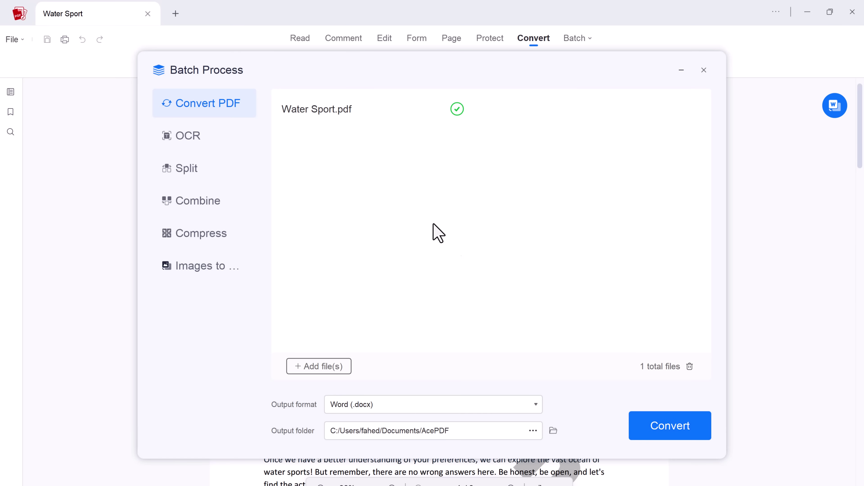
{"action": "left_click", "coordinate": [703, 71]}
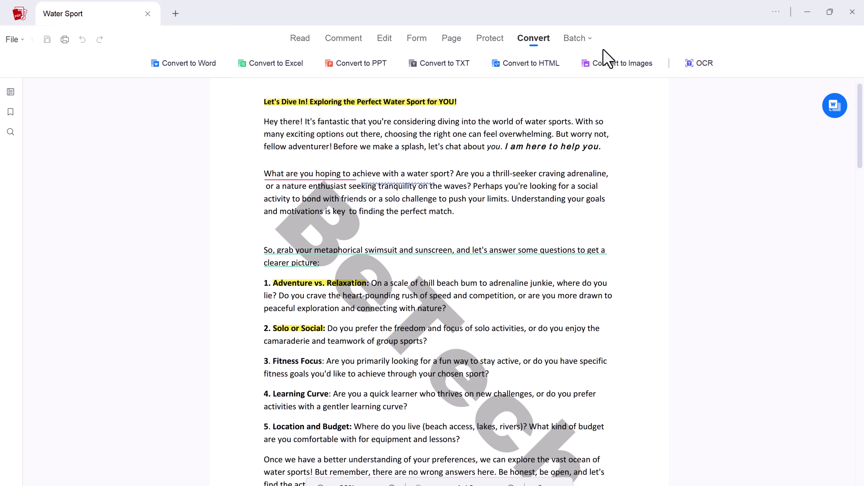
{"action": "left_click", "coordinate": [588, 44]}
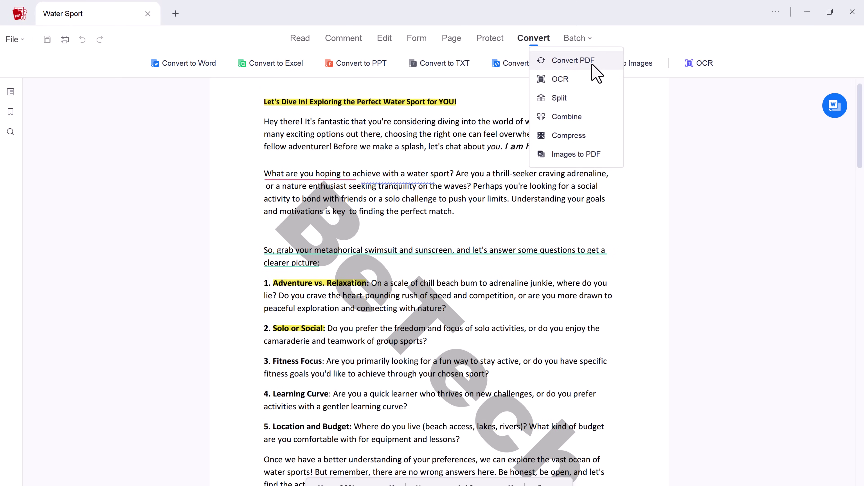
{"action": "left_click", "coordinate": [578, 81]}
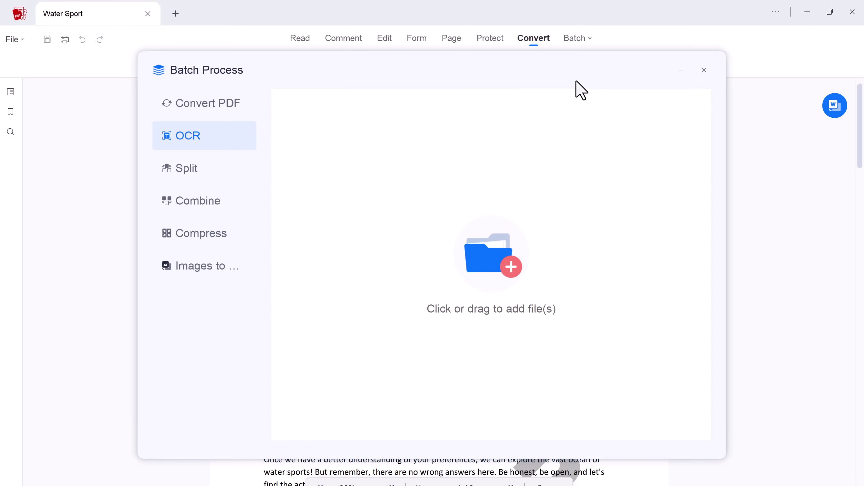
{"action": "left_click", "coordinate": [218, 170]}
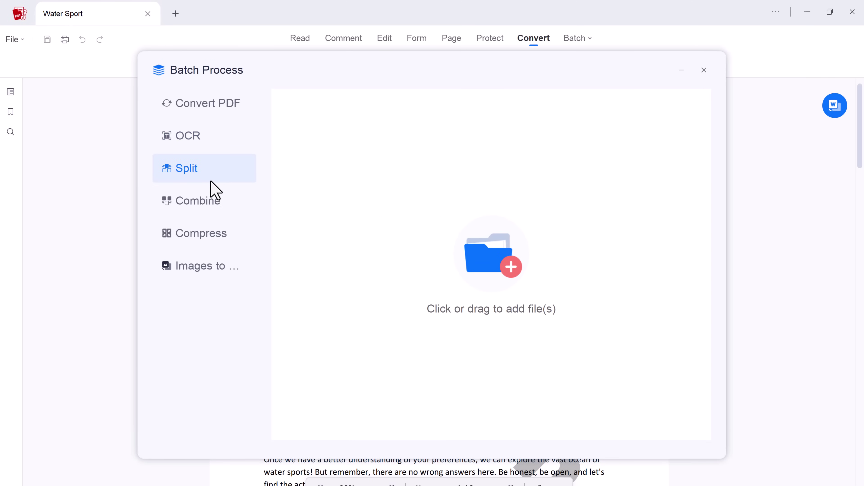
{"action": "left_click", "coordinate": [208, 206]}
{"action": "left_click", "coordinate": [206, 269]}
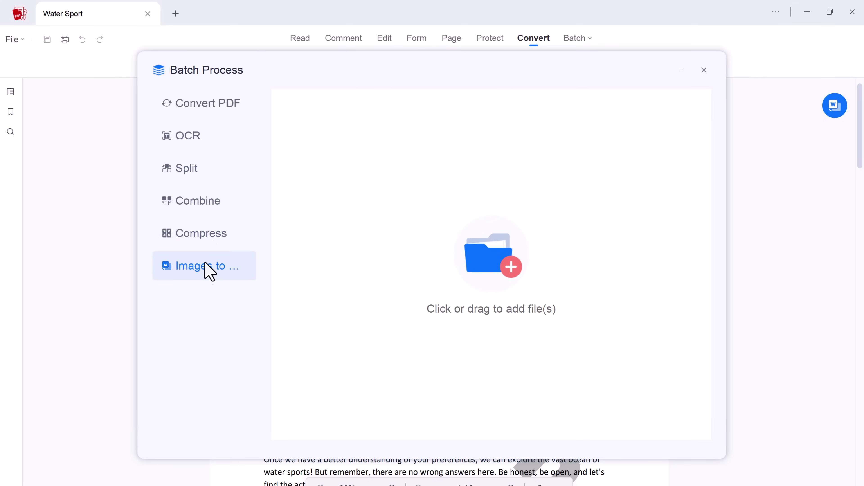
{"action": "left_click", "coordinate": [220, 103]}
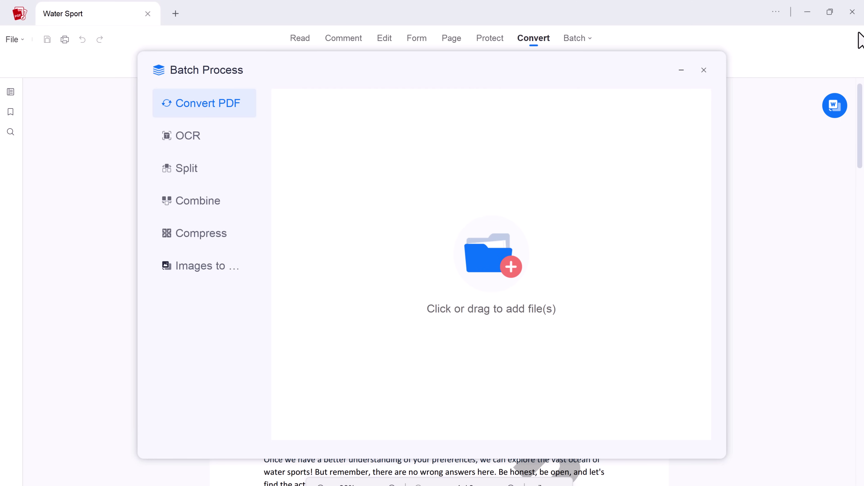
Close the batch window and scroll down Water Sport to the stamp and signature.
{"action": "left_click", "coordinate": [704, 70]}
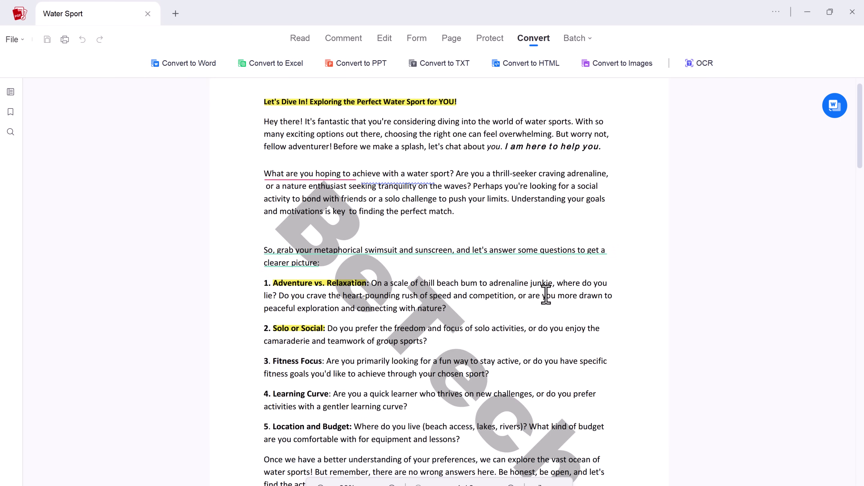
{"action": "scroll", "coordinate": [546, 295], "scroll_direction": "down", "scroll_amount": 15}
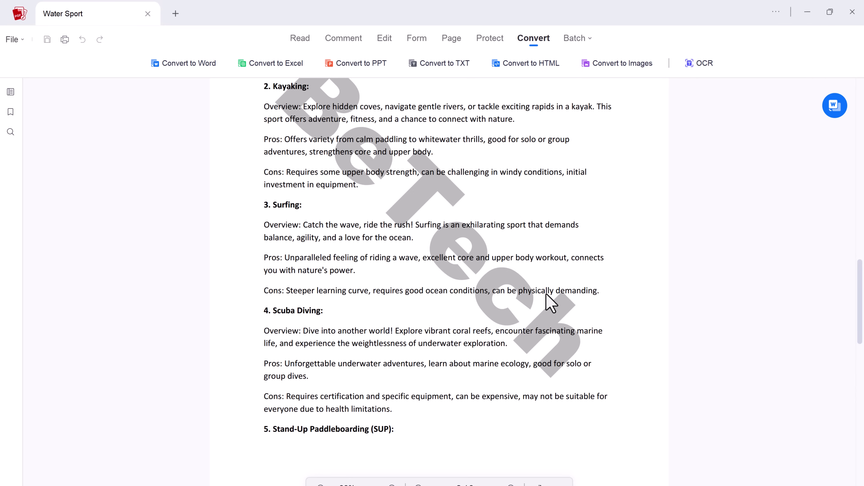
{"action": "scroll", "coordinate": [581, 446], "scroll_direction": "down", "scroll_amount": 10}
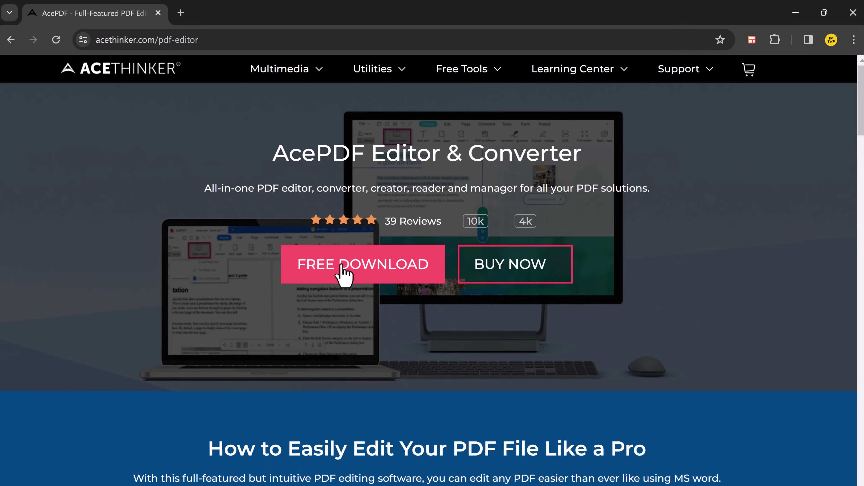
{"action": "scroll", "coordinate": [344, 269], "scroll_direction": "down", "scroll_amount": 10}
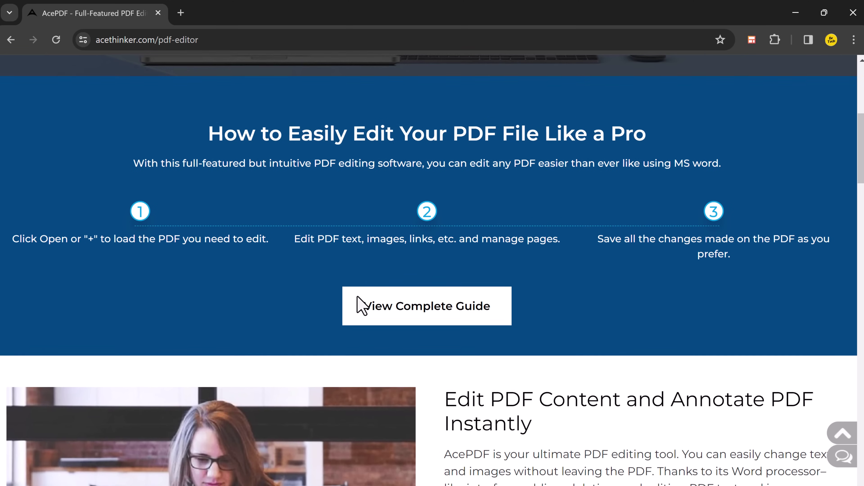
{"action": "scroll", "coordinate": [361, 306], "scroll_direction": "down", "scroll_amount": 10}
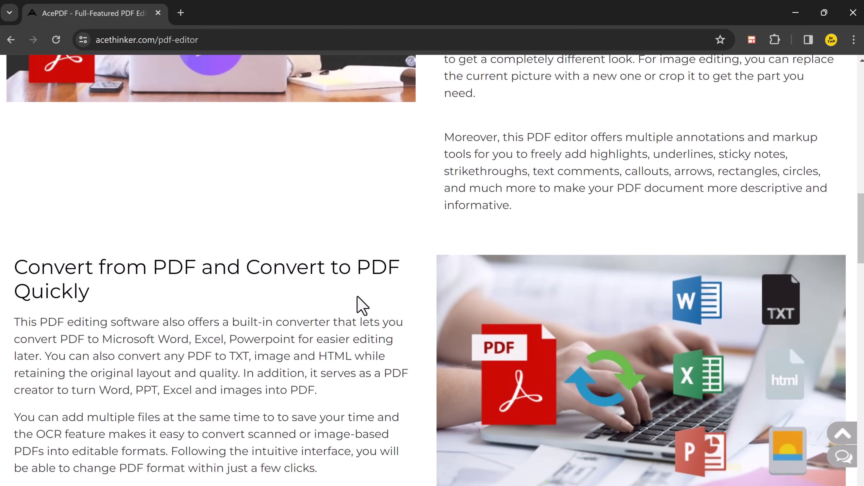
{"action": "scroll", "coordinate": [361, 306], "scroll_direction": "down", "scroll_amount": 10}
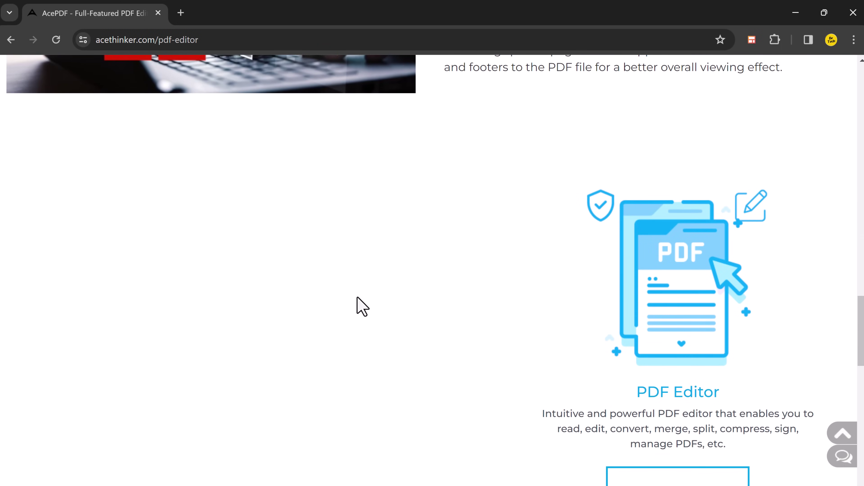
{"action": "scroll", "coordinate": [357, 300], "scroll_direction": "down", "scroll_amount": 10}
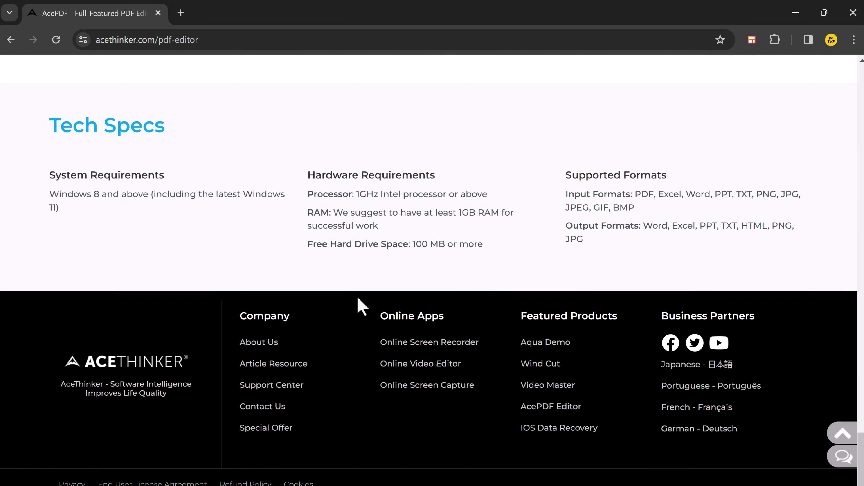
{"action": "scroll", "coordinate": [359, 299], "scroll_direction": "up", "scroll_amount": 10}
{"action": "scroll", "coordinate": [365, 301], "scroll_direction": "up", "scroll_amount": 20}
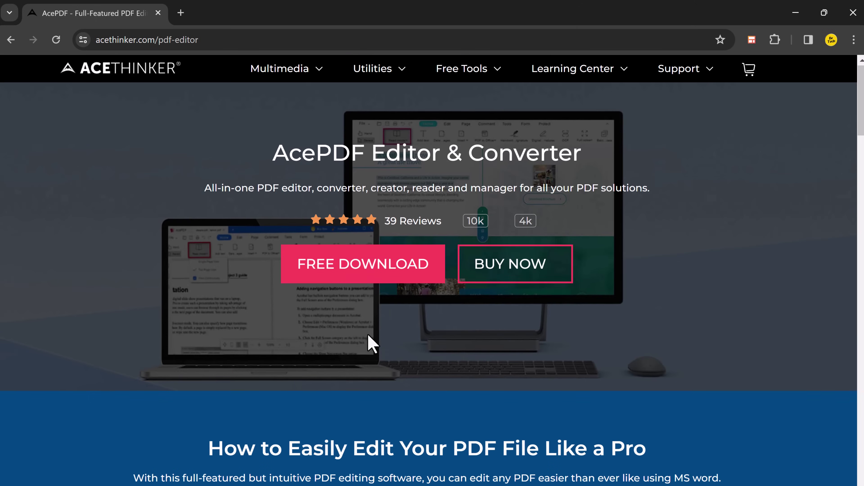